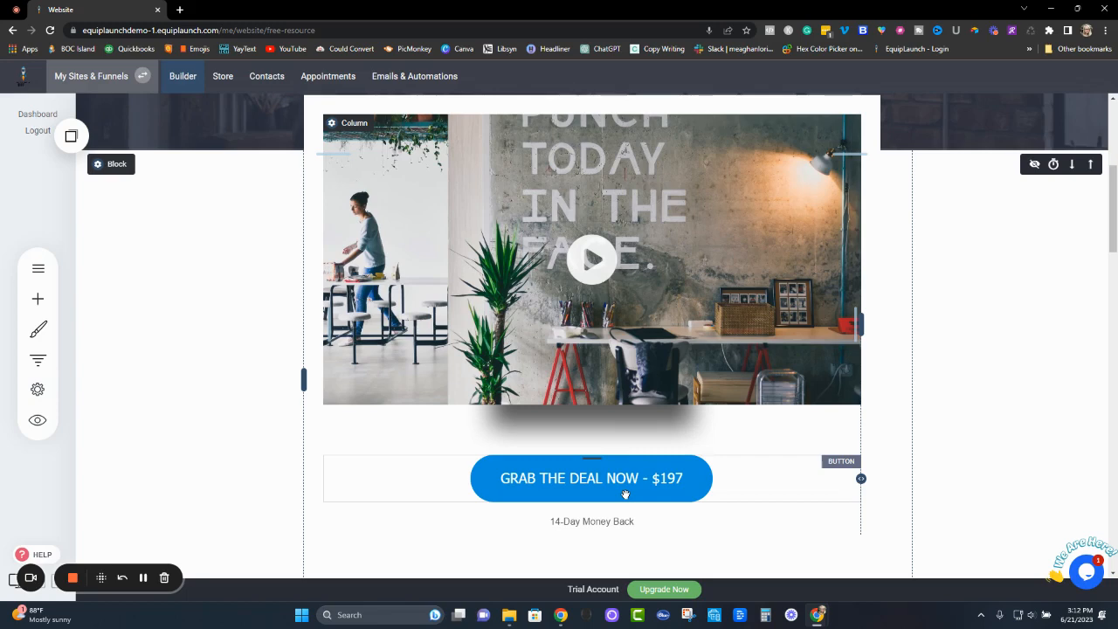
# - Add a new popup to the site from the opt-in template "30% Summer Discount"
pyautogui.click(39, 270)
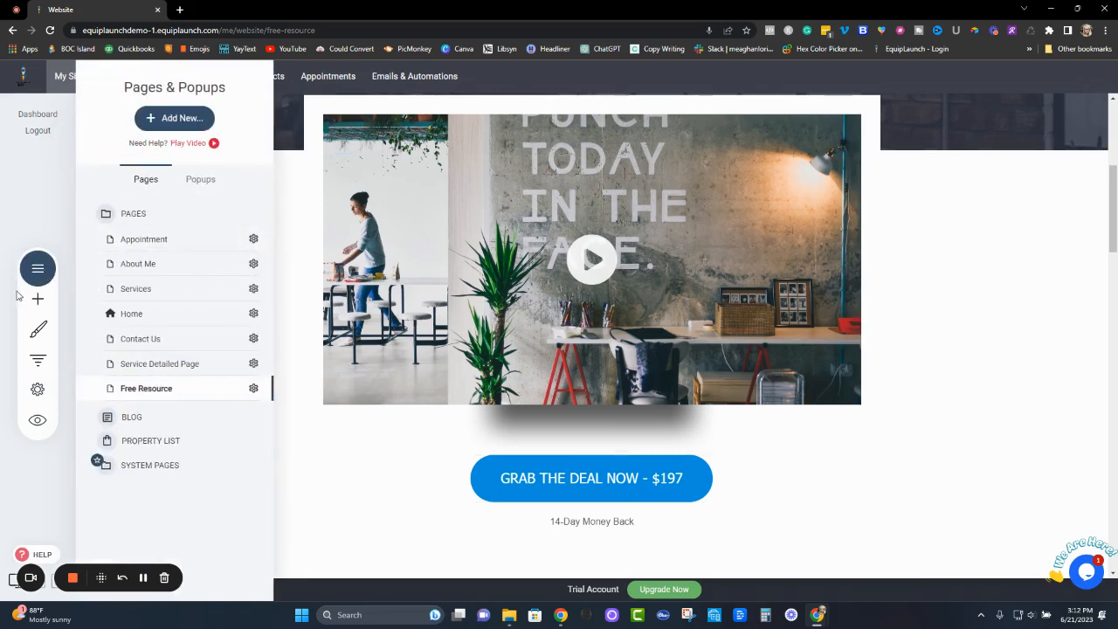
pyautogui.click(165, 121)
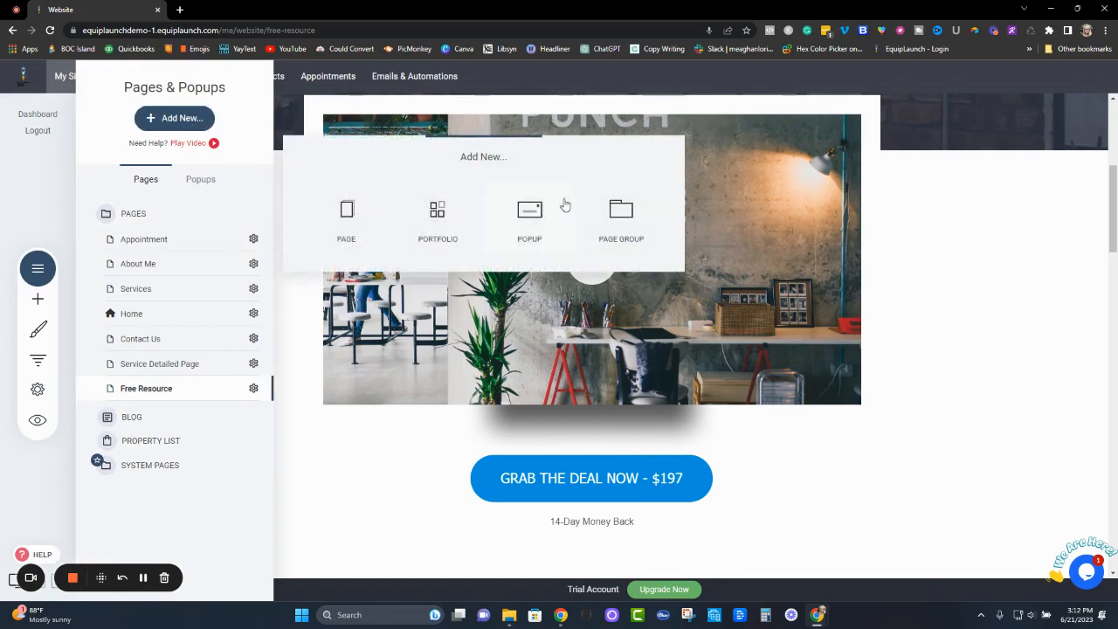
pyautogui.click(528, 224)
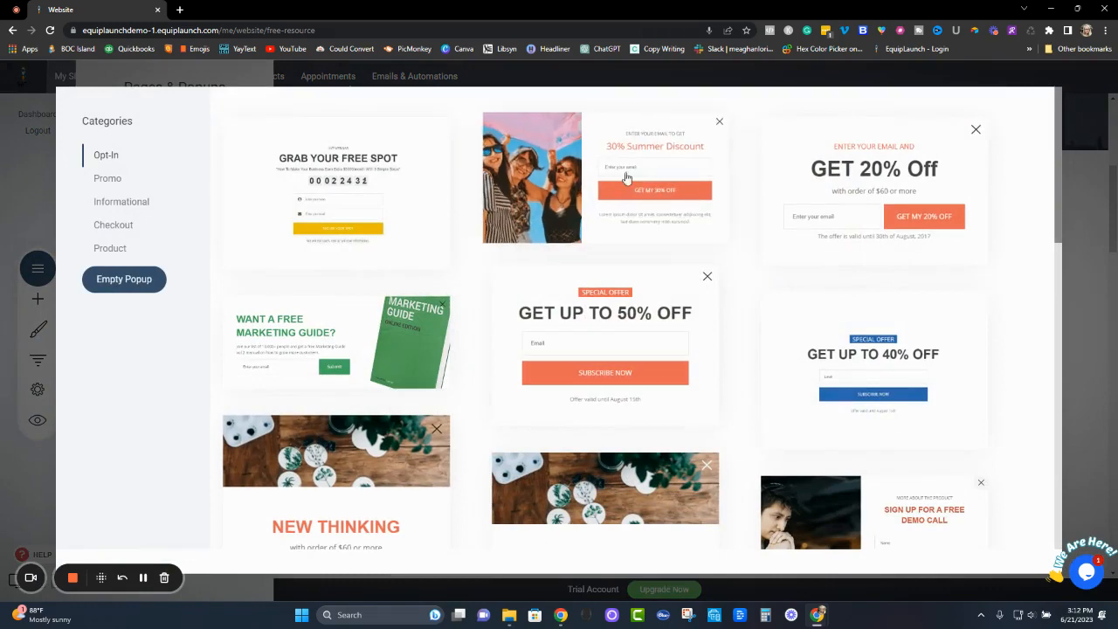
pyautogui.scroll(-1, 861, 319)
pyautogui.scroll(-10, 860, 318)
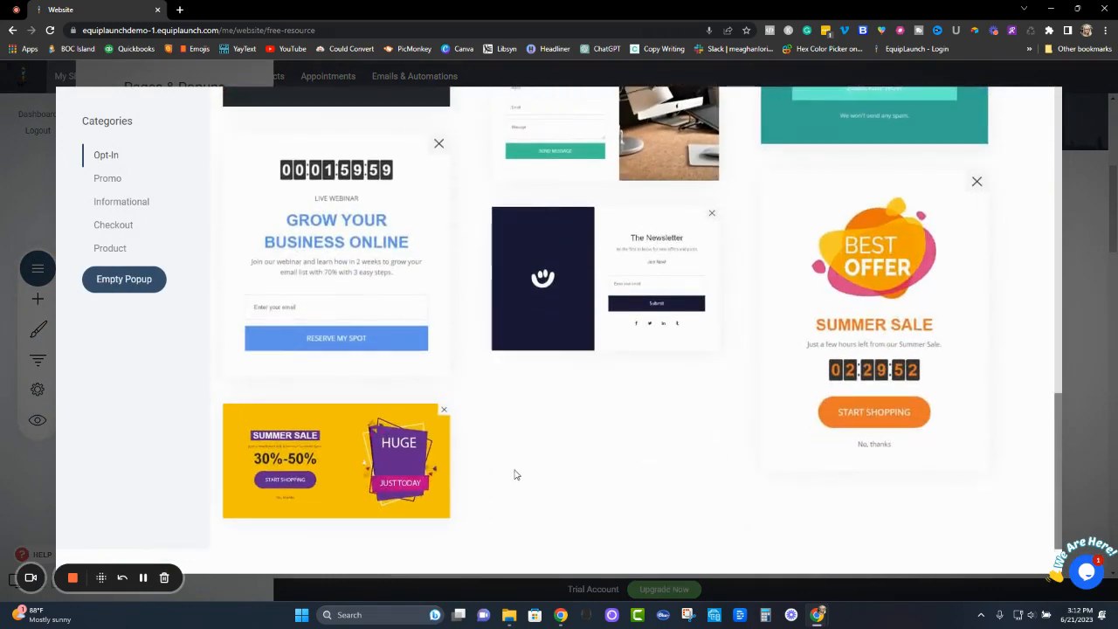
pyautogui.scroll(4, 665, 468)
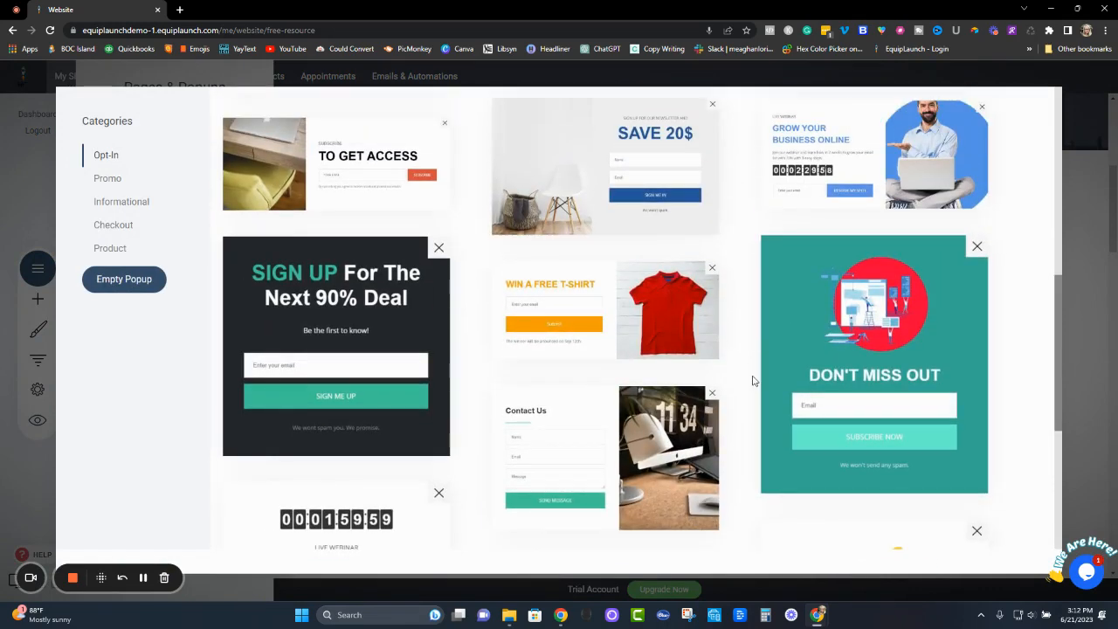
pyautogui.scroll(5, 754, 381)
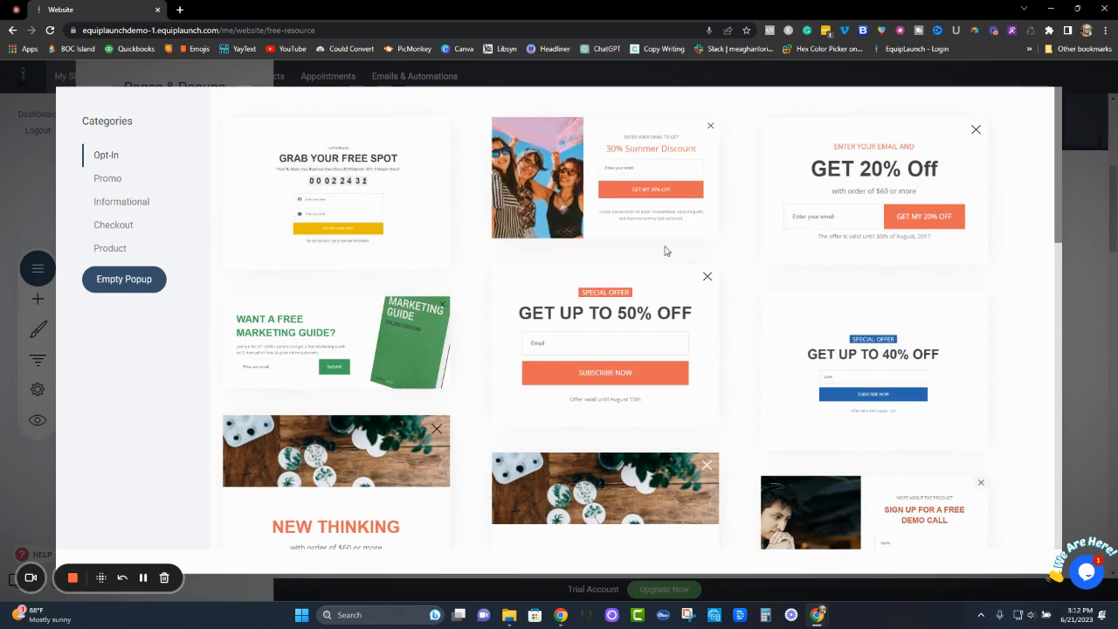
pyautogui.click(625, 171)
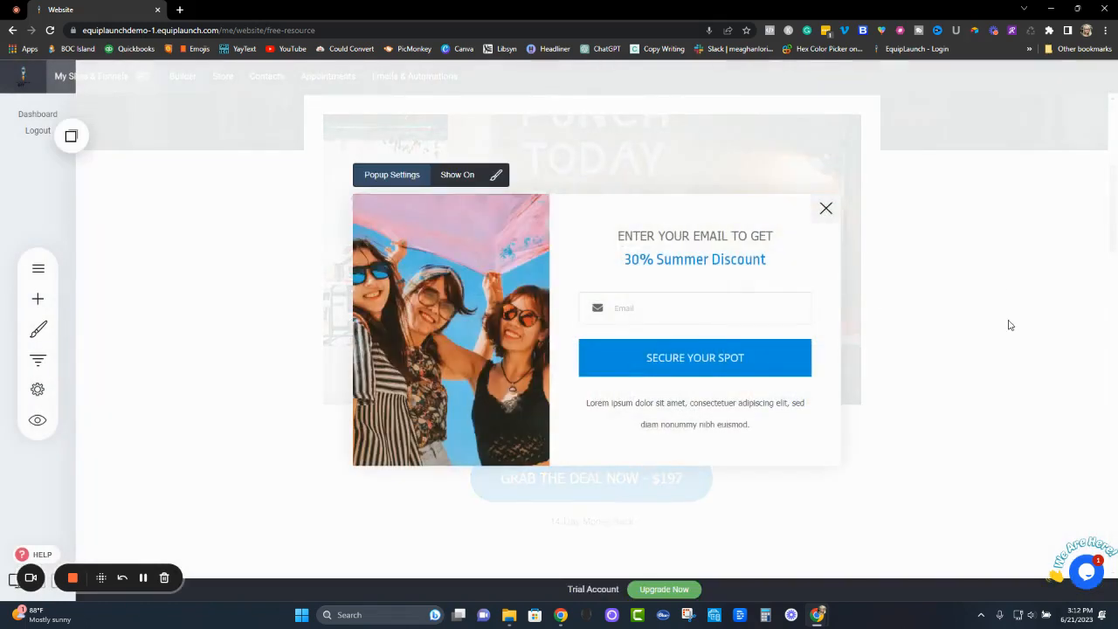
# - Name the new popup "Free Offer" in its popup settings
pyautogui.click(385, 178)
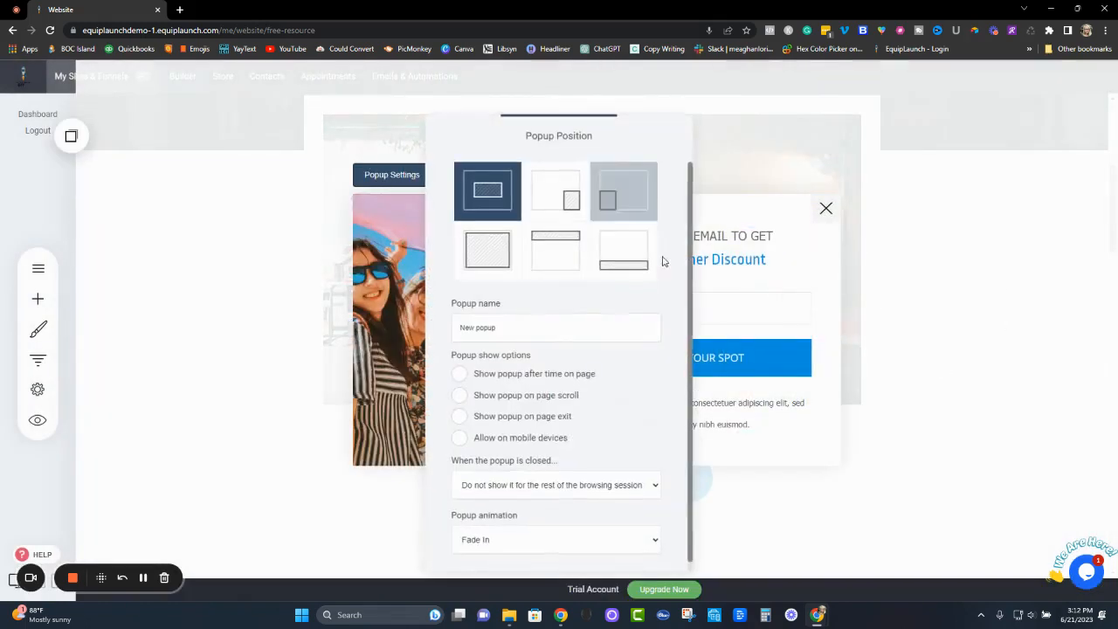
pyautogui.moveTo(498, 327); pyautogui.dragTo(422, 335)
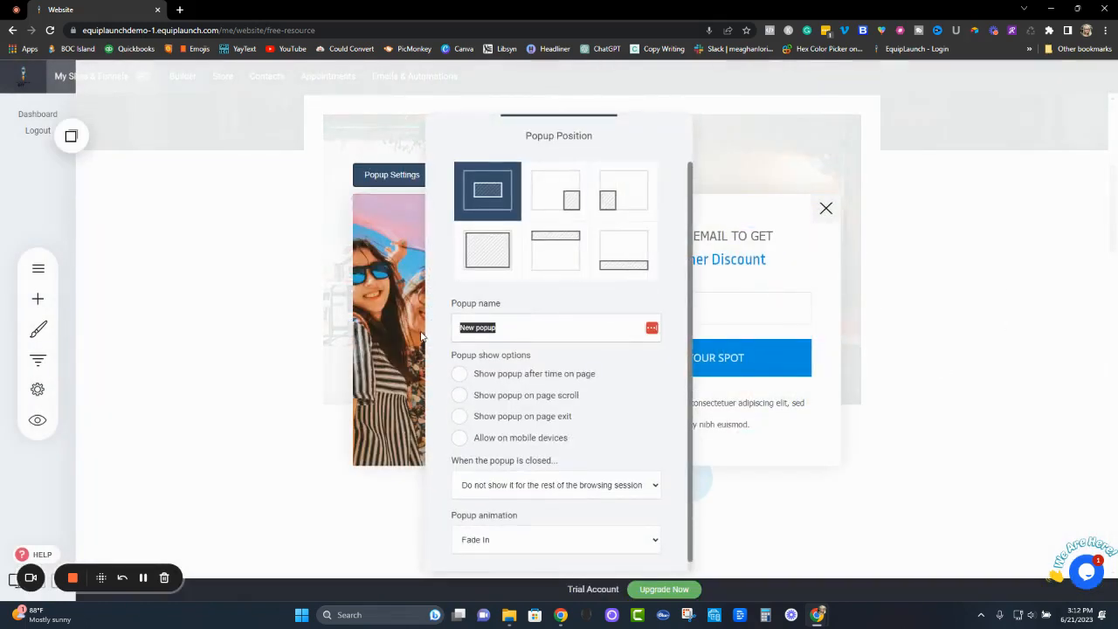
pyautogui.write('Free Offer')
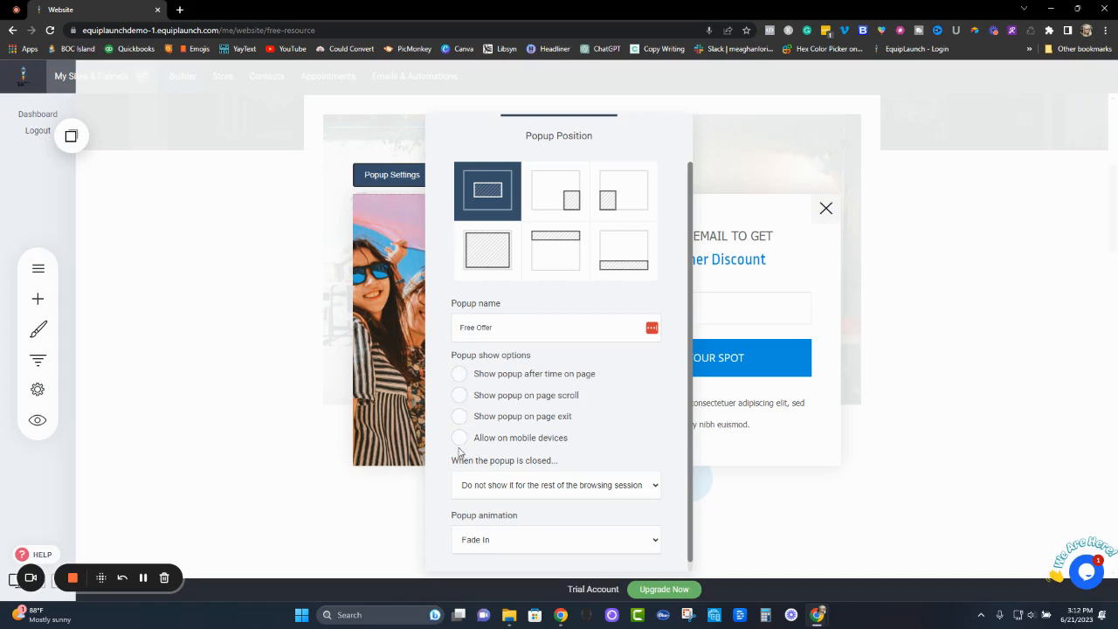
# - Try the popup's time-on-page, page-scroll and page-exit display options, switching each one off again
pyautogui.click(460, 374)
pyautogui.click(459, 375)
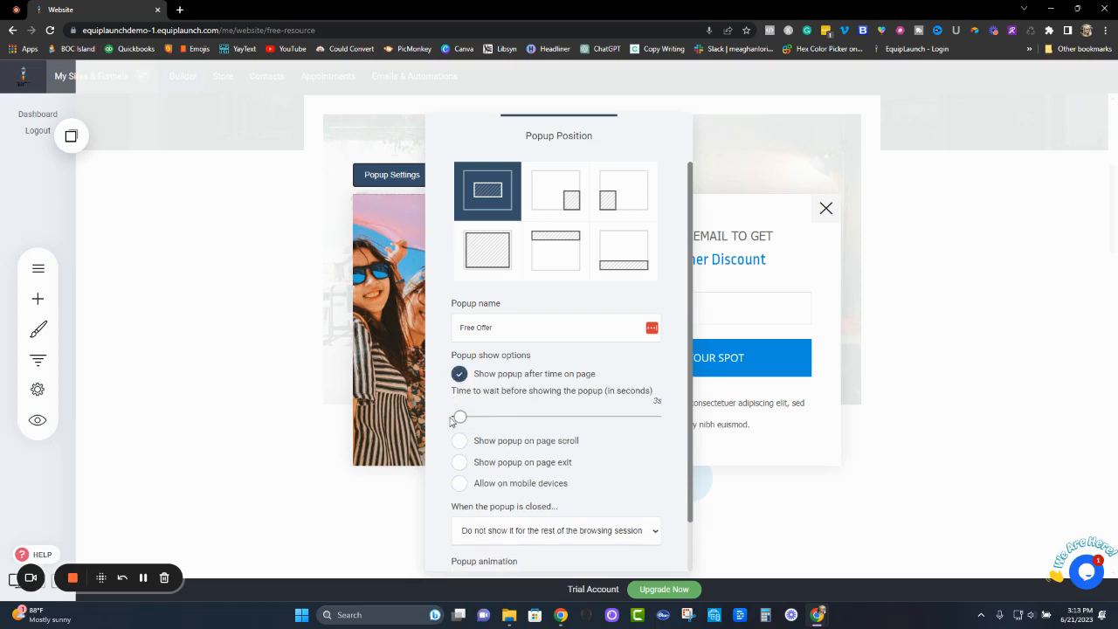
pyautogui.moveTo(456, 419); pyautogui.dragTo(468, 418)
pyautogui.click(457, 376)
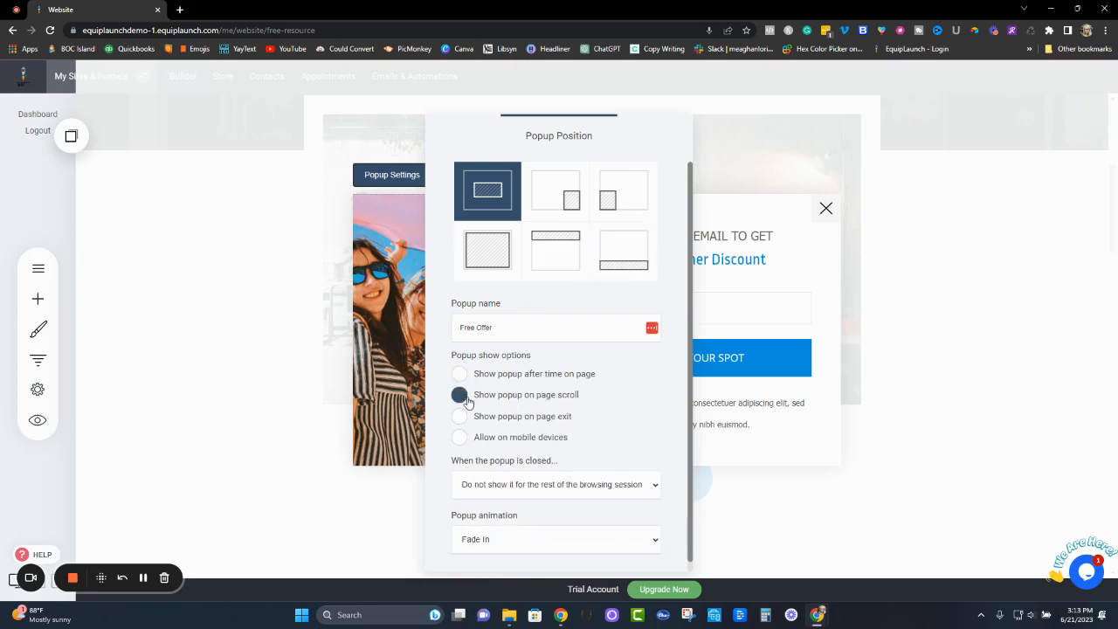
pyautogui.click(456, 397)
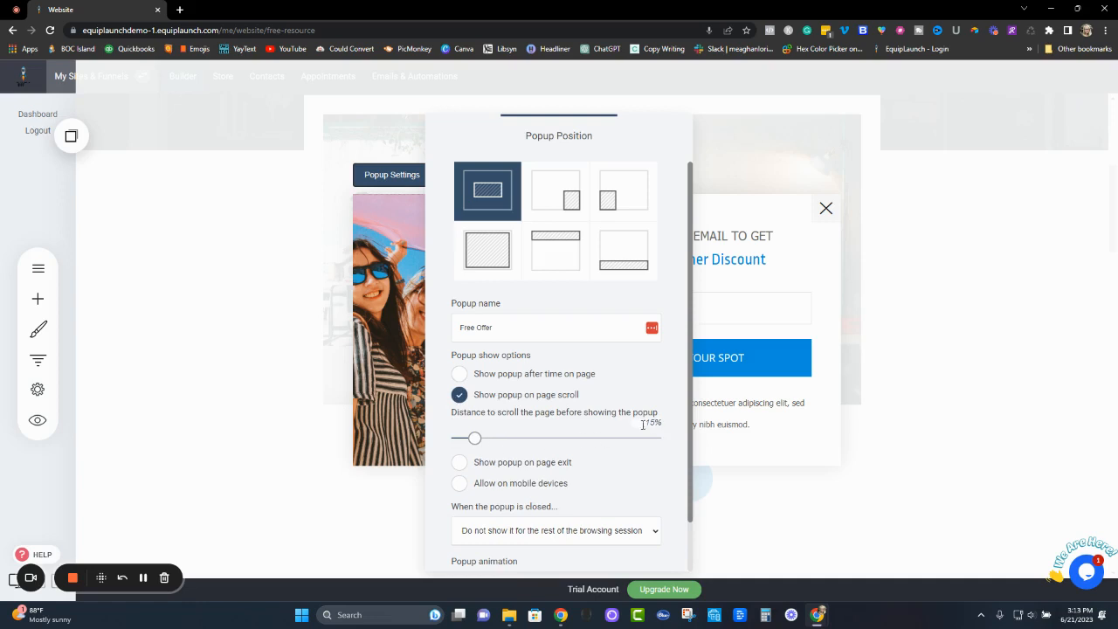
pyautogui.moveTo(474, 438)
pyautogui.mouseDown()
pyautogui.moveTo(542, 438)
pyautogui.moveTo(475, 441)
pyautogui.mouseUp()
pyautogui.click(459, 397)
pyautogui.click(458, 417)
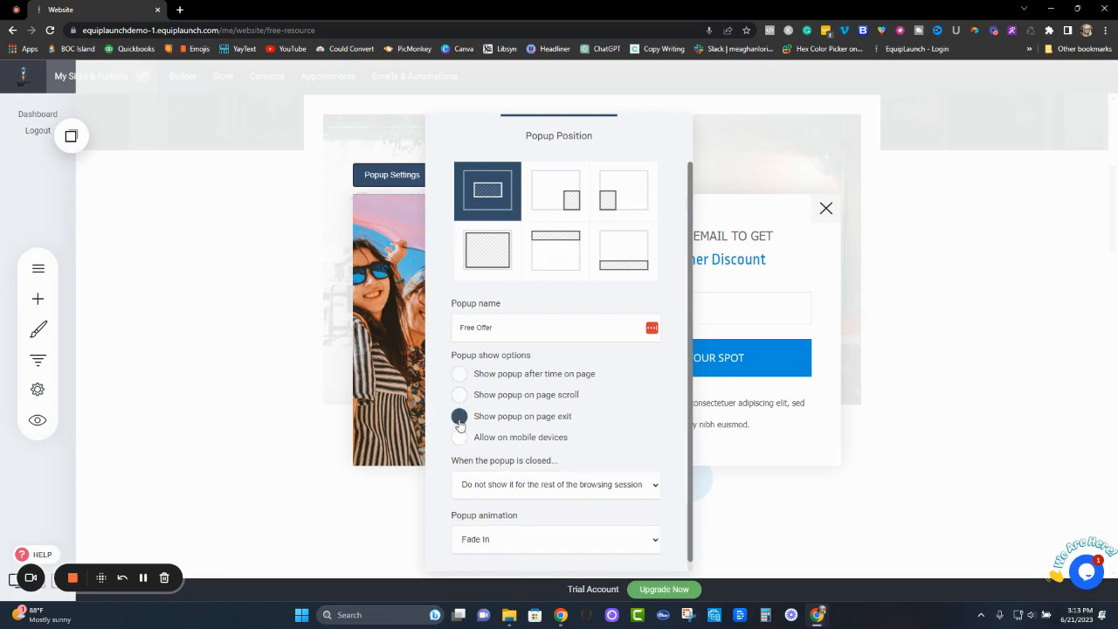
pyautogui.click(555, 420)
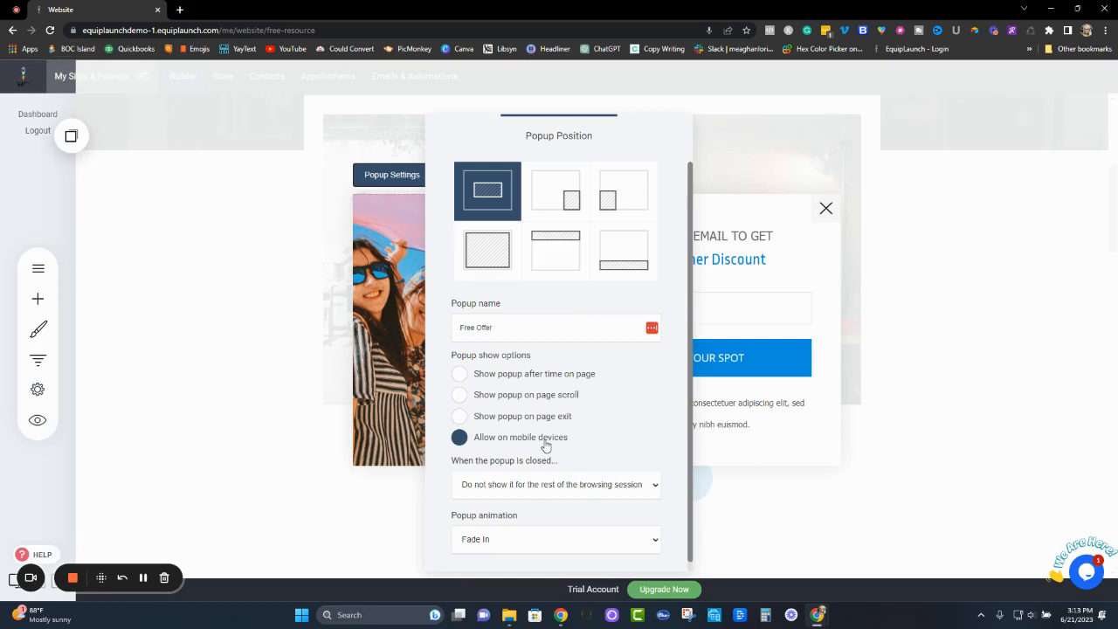
# - Review the popup's after-closing behaviour and animation choices, keep the Fade In animation, and close the popup settings
pyautogui.scroll(-1, 646, 431)
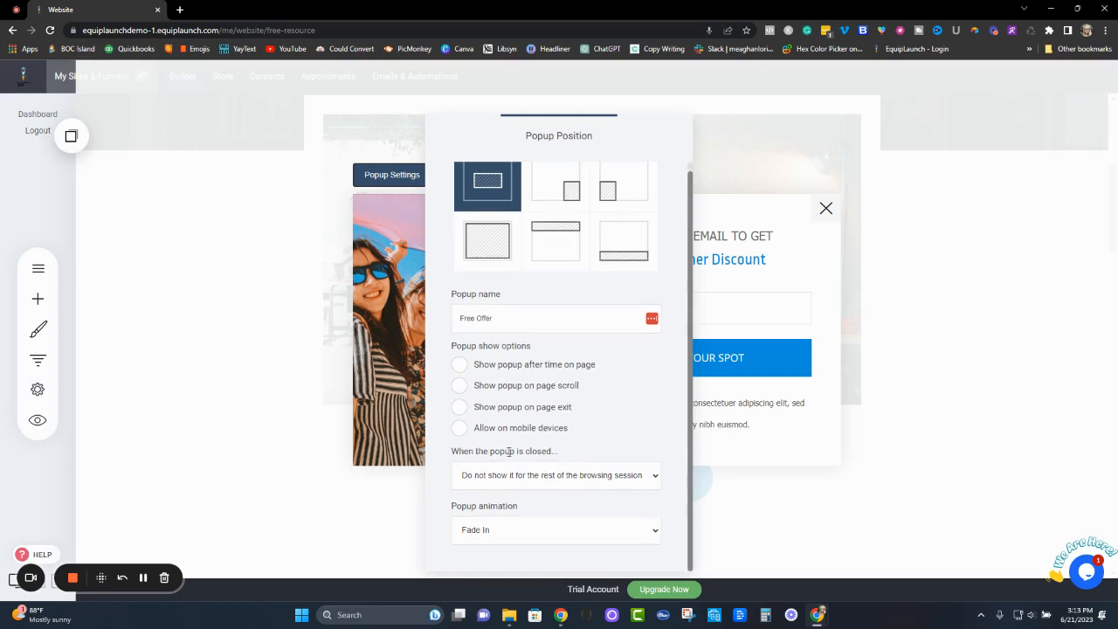
pyautogui.click(593, 482)
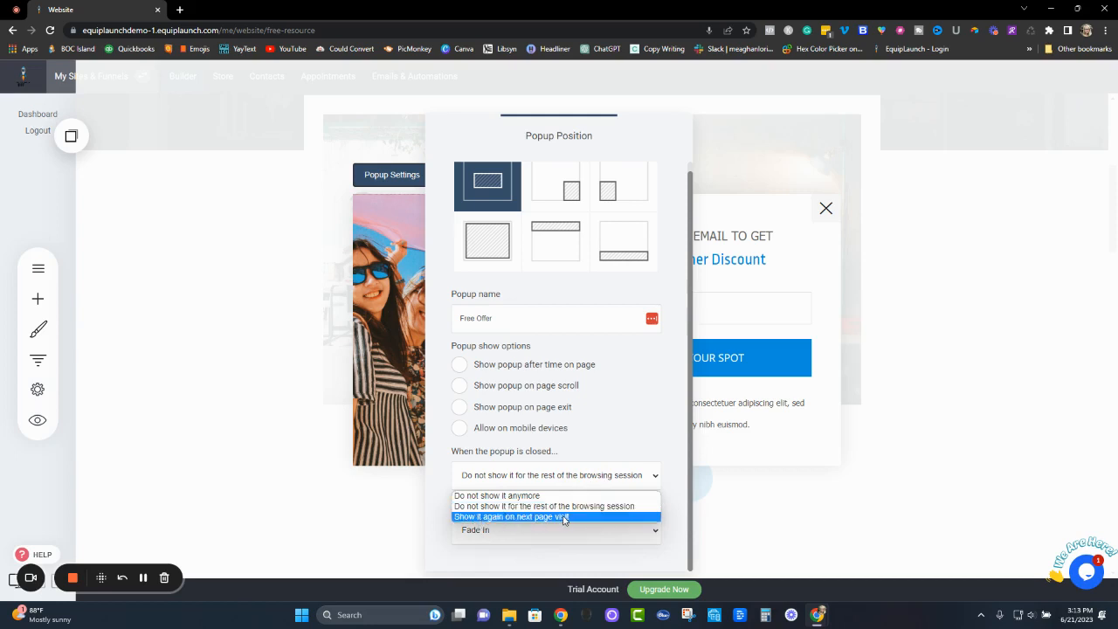
pyautogui.click(684, 384)
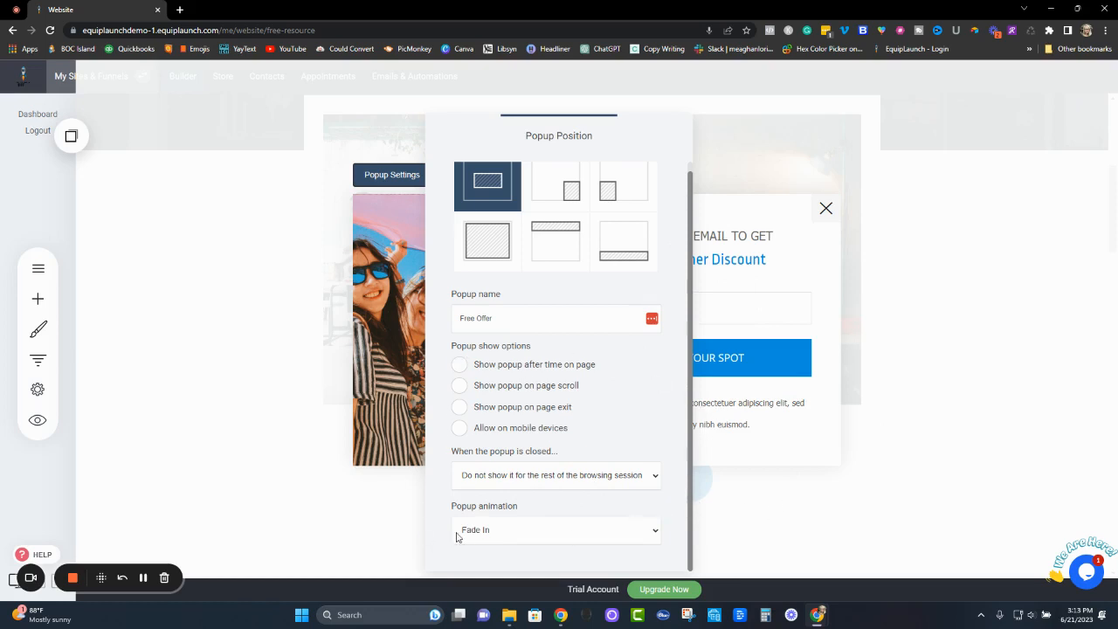
pyautogui.click(536, 530)
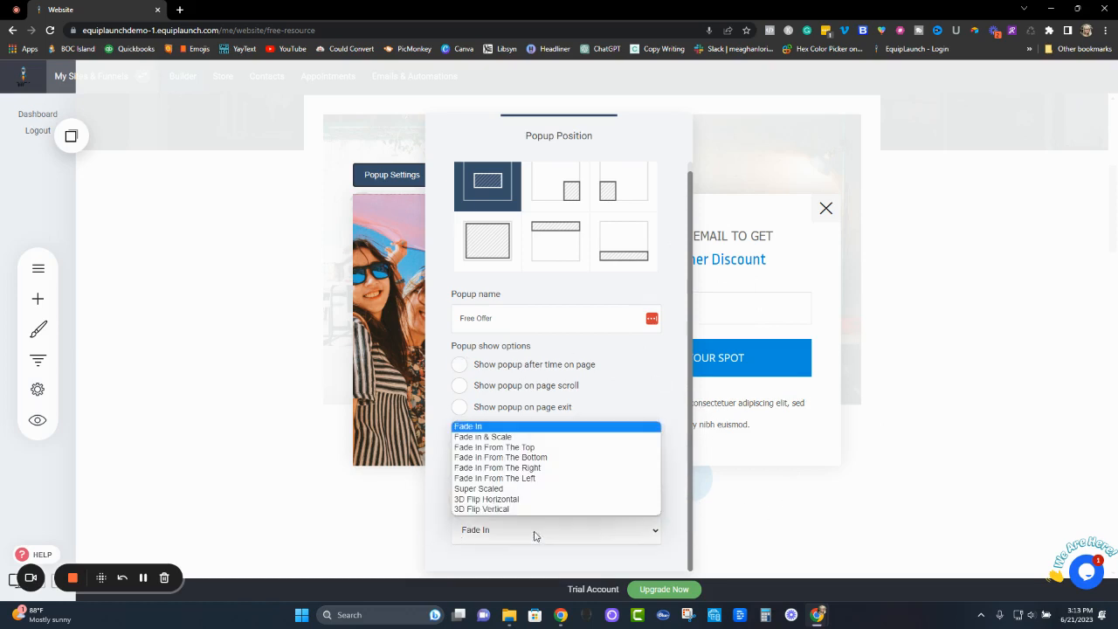
pyautogui.click(509, 427)
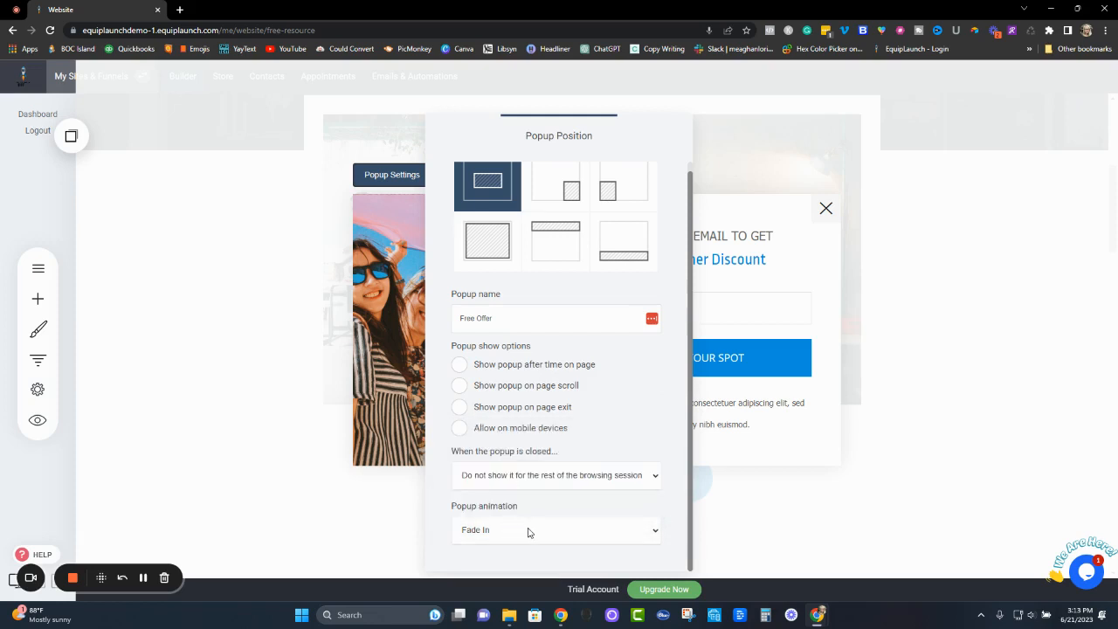
pyautogui.scroll(1, 647, 404)
pyautogui.click(516, 382)
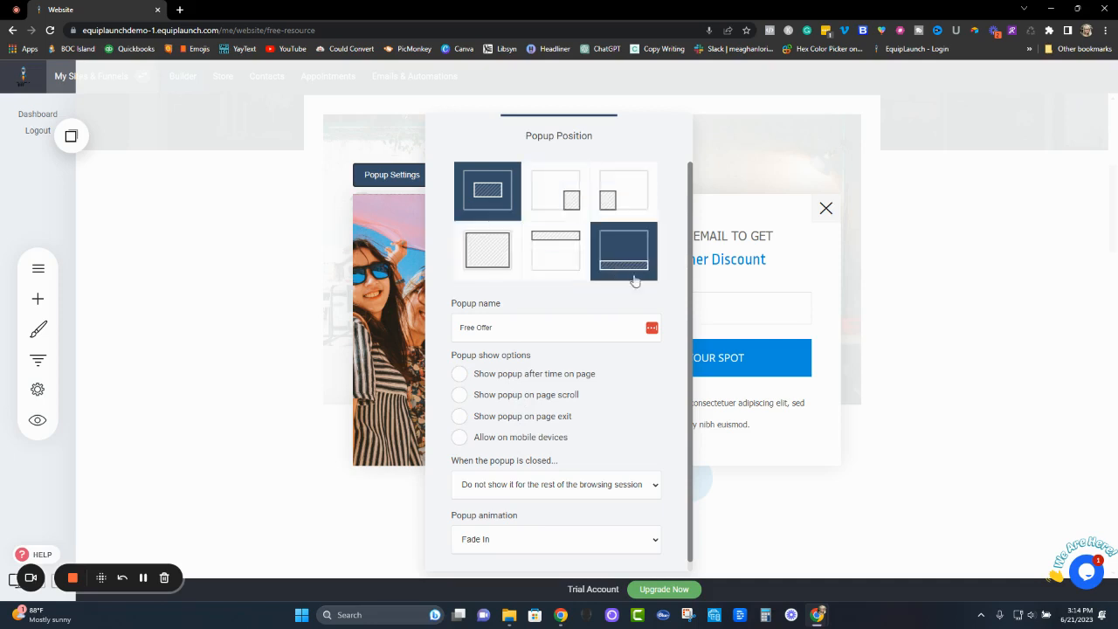
pyautogui.scroll(-1, 661, 433)
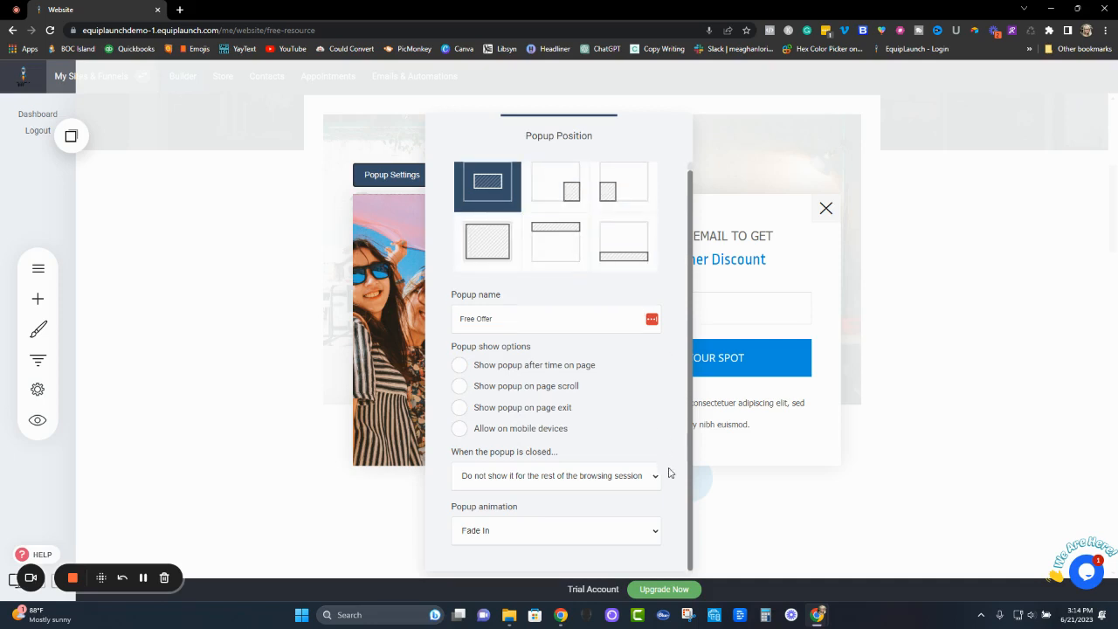
pyautogui.click(788, 442)
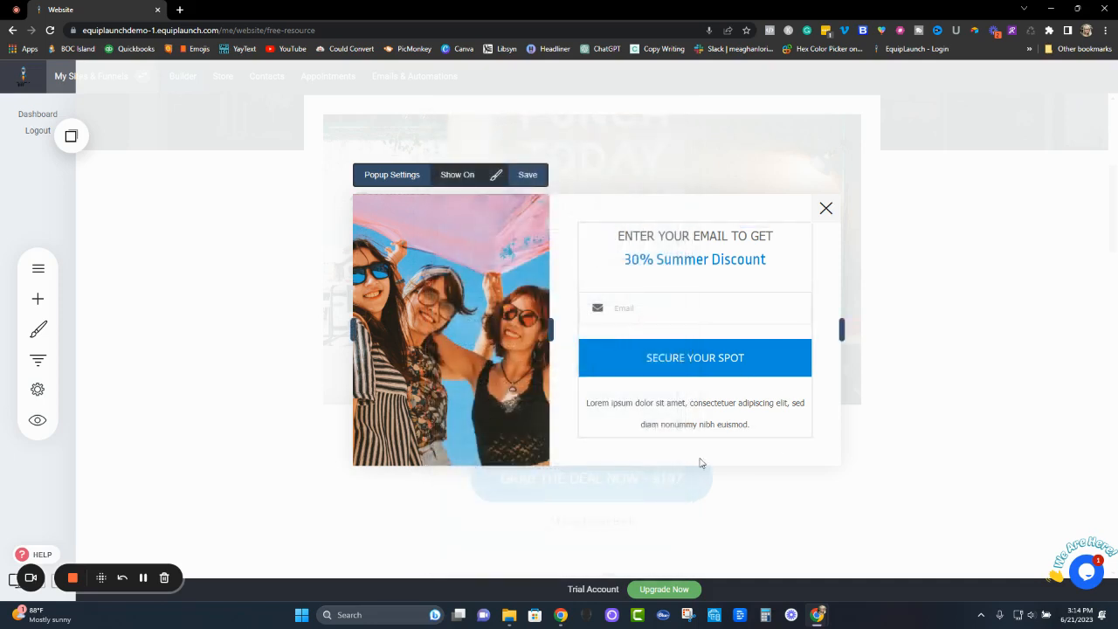
# - Open the popup's content layout settings and look at the colour choices for the popup background
pyautogui.click(495, 176)
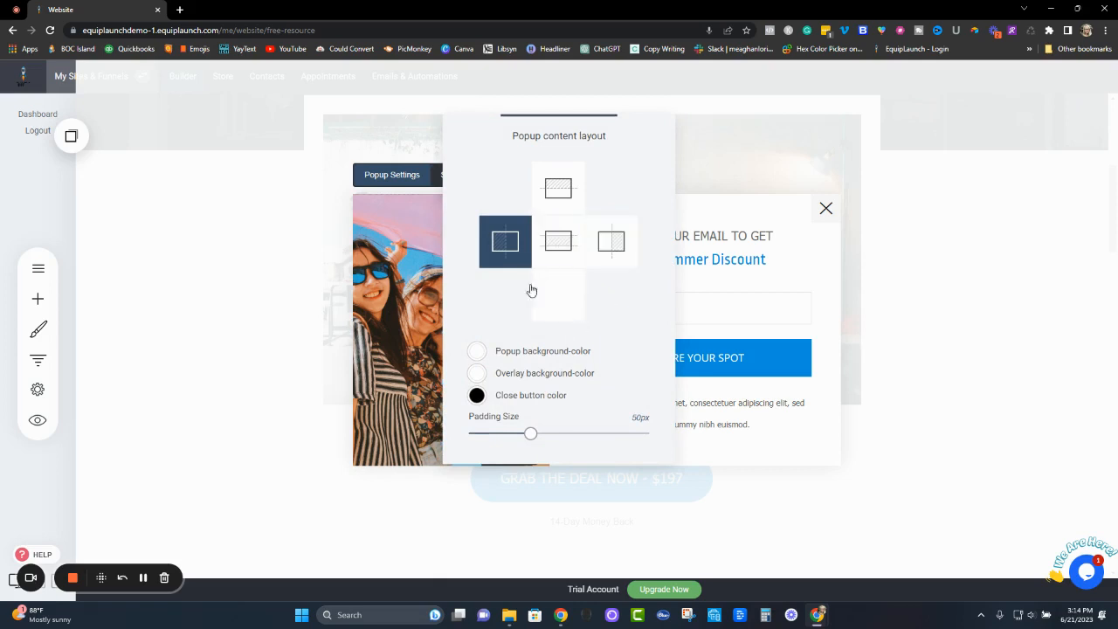
pyautogui.click(477, 354)
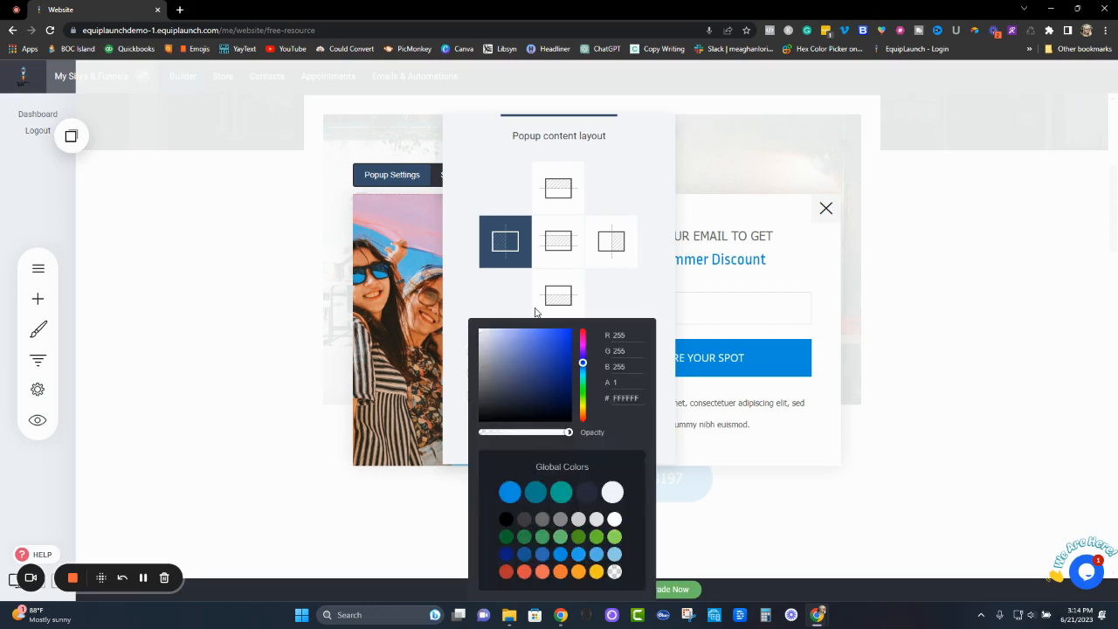
pyautogui.click(648, 300)
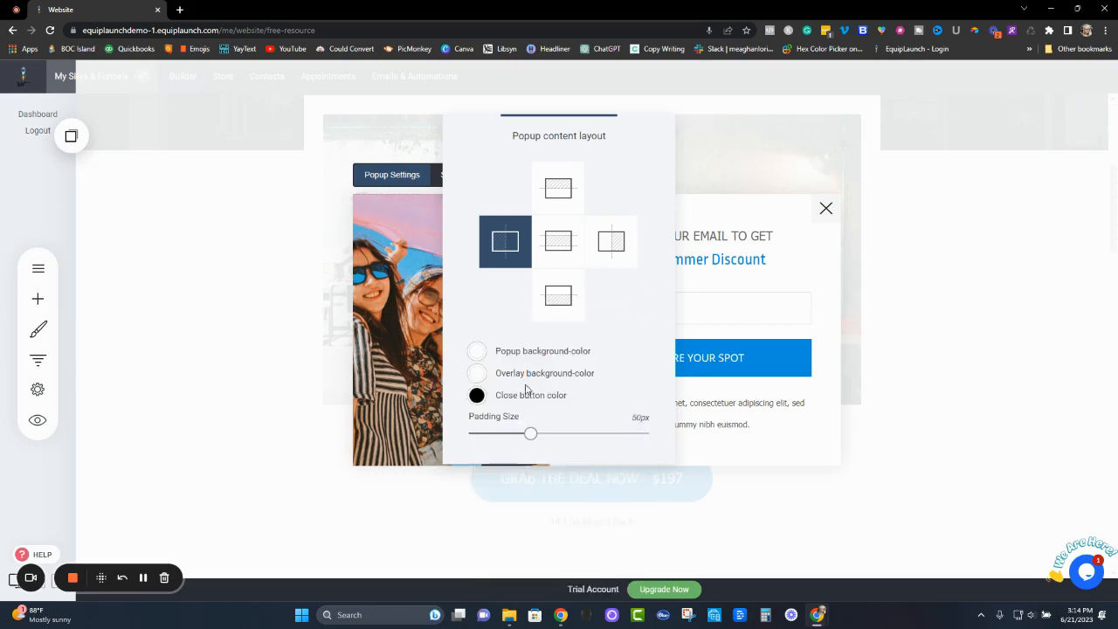
# - Set the opacity of the popup's overlay background colour to 1
pyautogui.click(478, 374)
pyautogui.moveTo(564, 433); pyautogui.dragTo(576, 436)
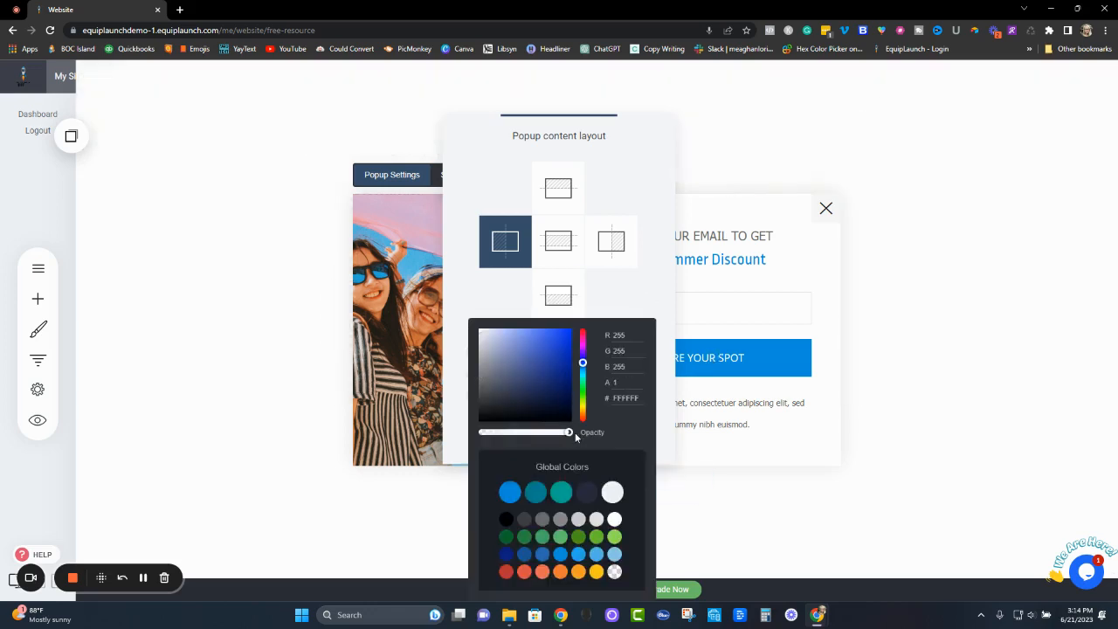
pyautogui.click(630, 301)
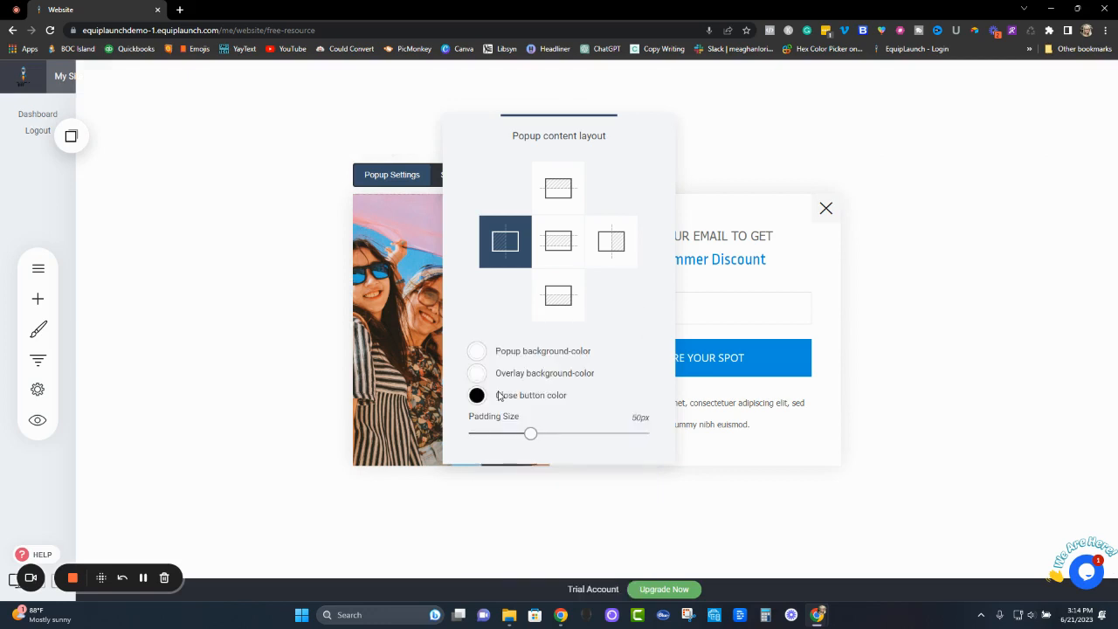
# - Make the popup's overlay background colour fully transparent and close the content layout settings
pyautogui.click(478, 374)
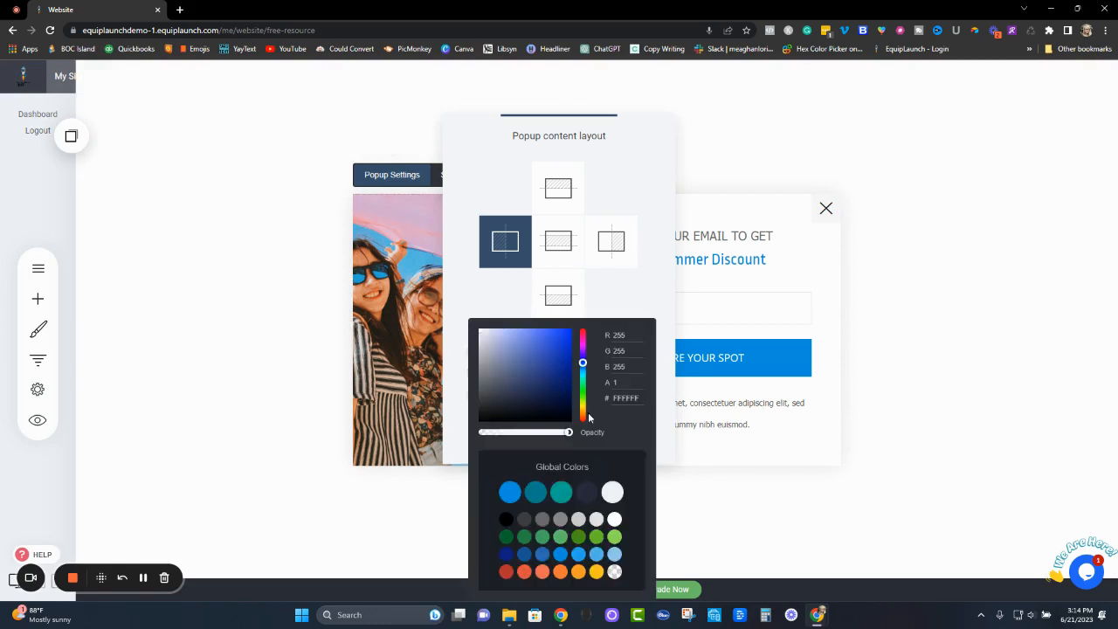
pyautogui.click(615, 571)
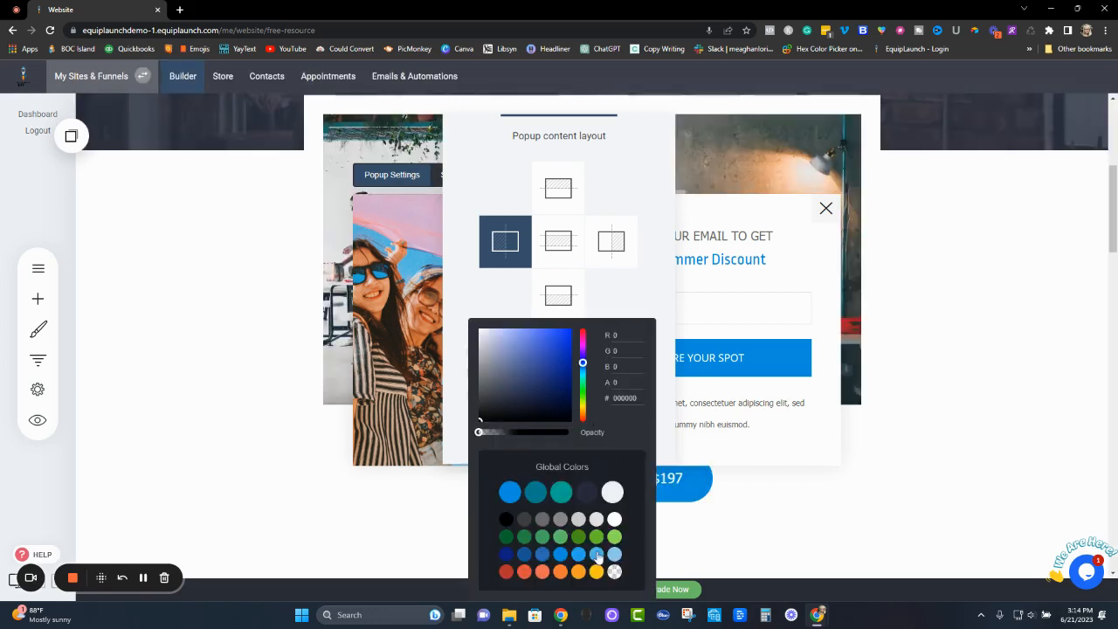
pyautogui.click(627, 302)
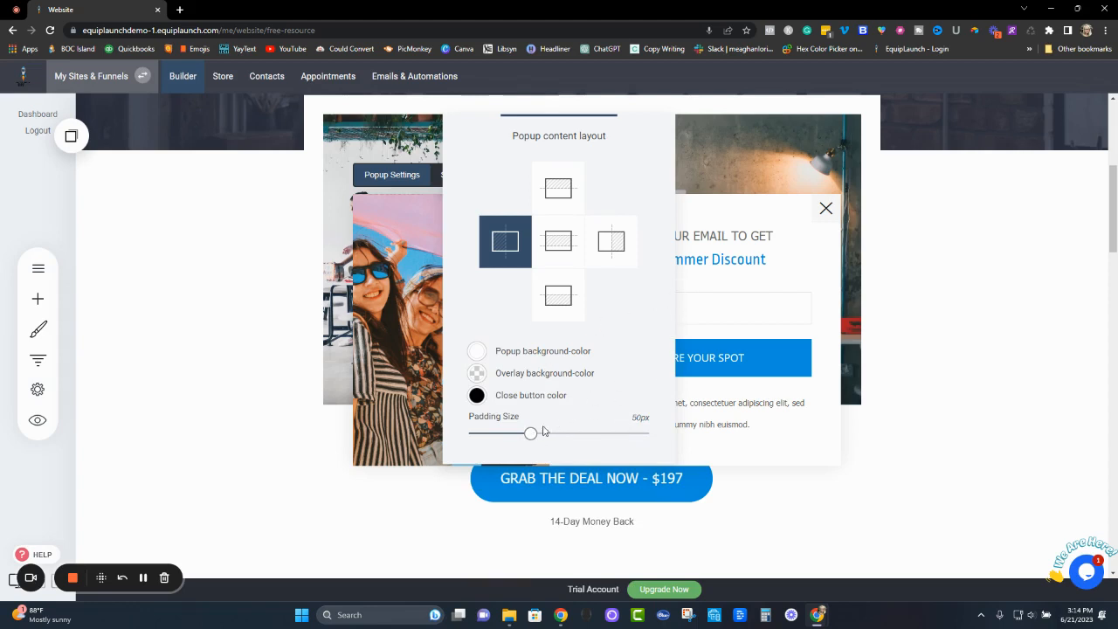
pyautogui.click(776, 281)
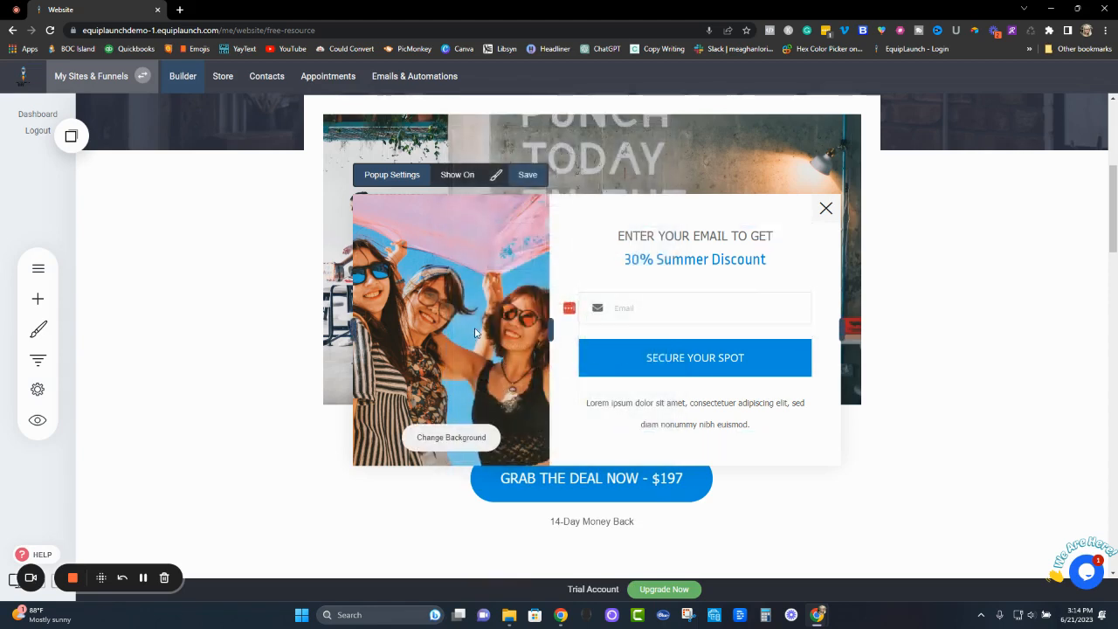
# - Open the file manager for the popup's background image and delete the booklet mockup image from the Images folder
pyautogui.click(441, 438)
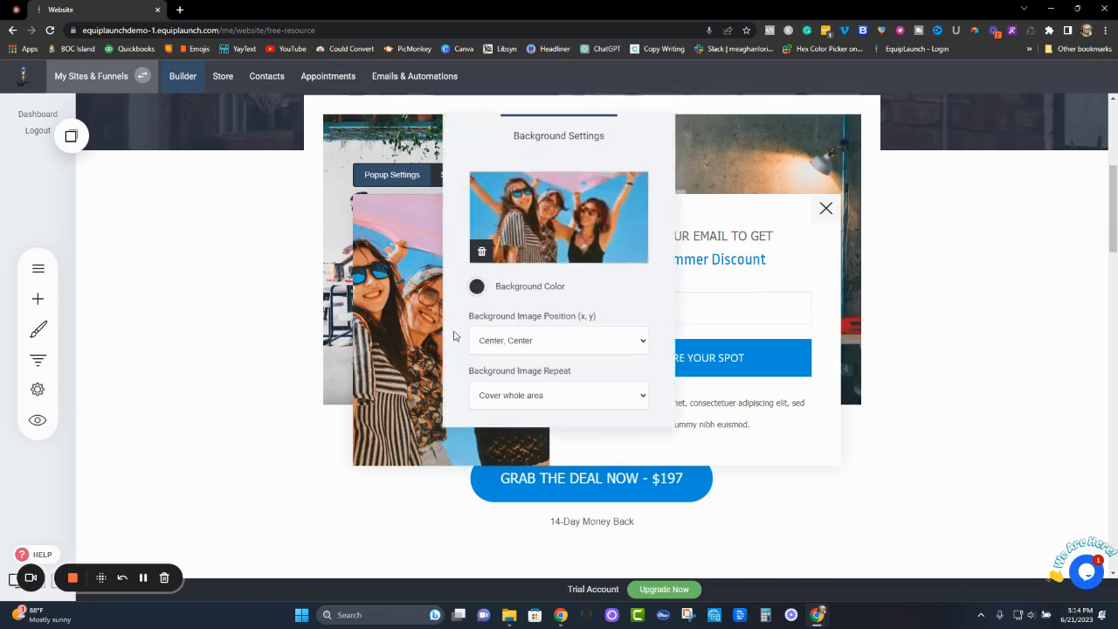
pyautogui.click(551, 229)
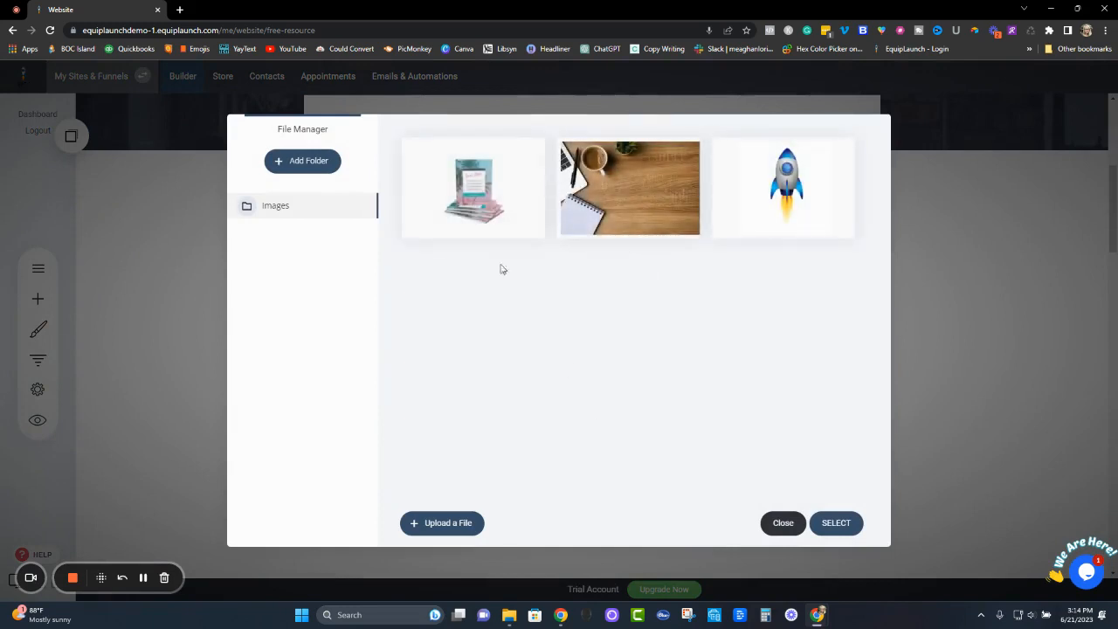
pyautogui.click(411, 229)
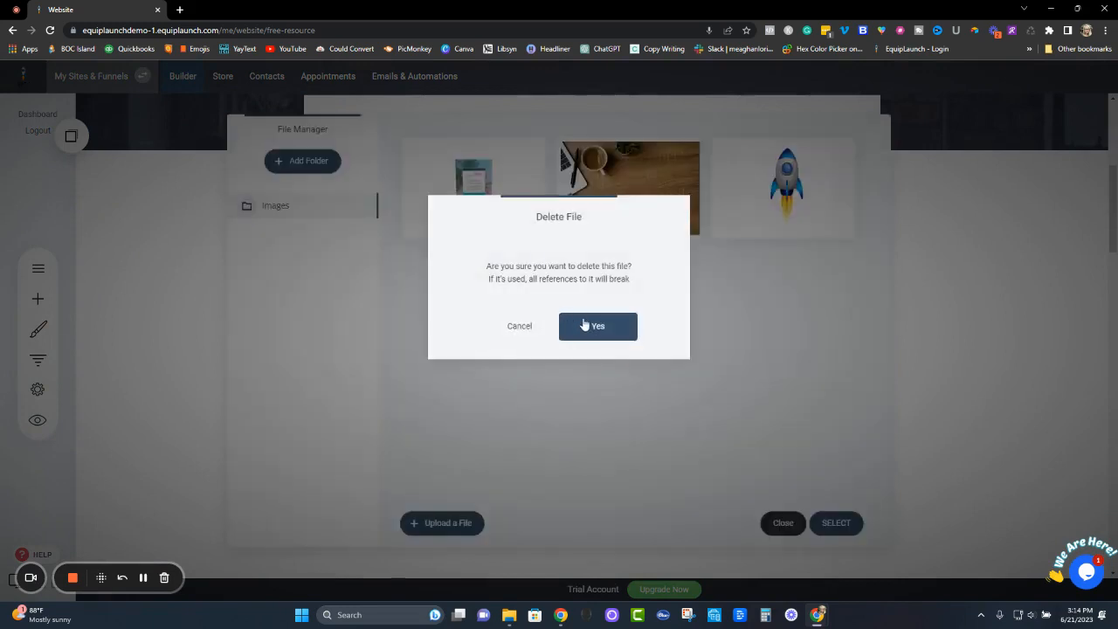
pyautogui.click(581, 323)
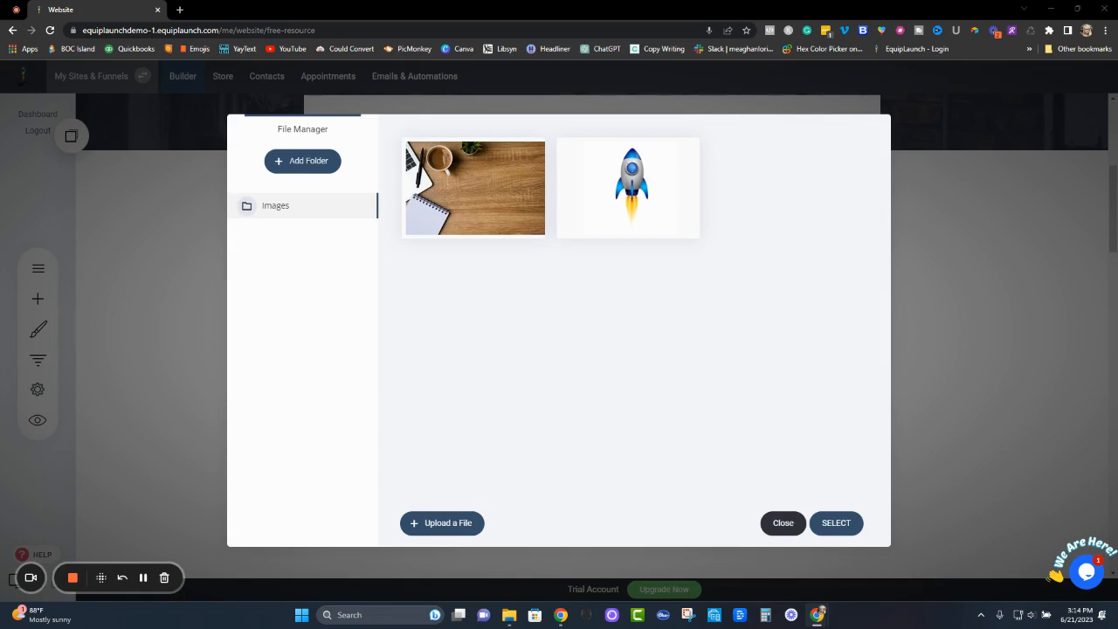
# - Upload the 2023 Retirement Calendar Checklist image, set it as the popup's background image and close the background settings
pyautogui.moveTo(1075, 451); pyautogui.dragTo(715, 405)
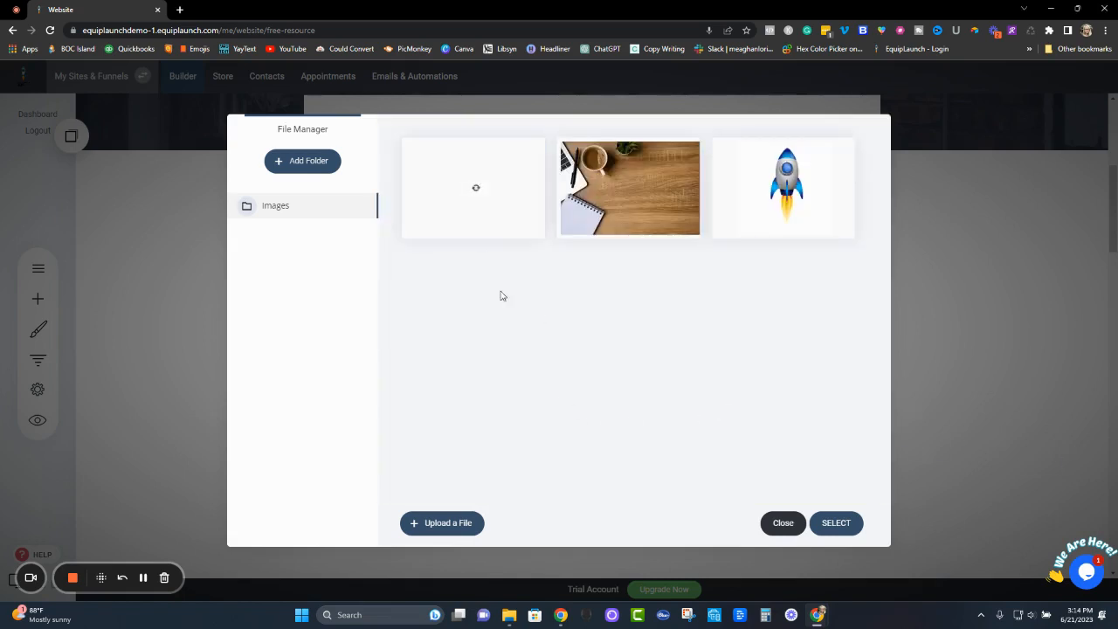
pyautogui.moveTo(472, 194)
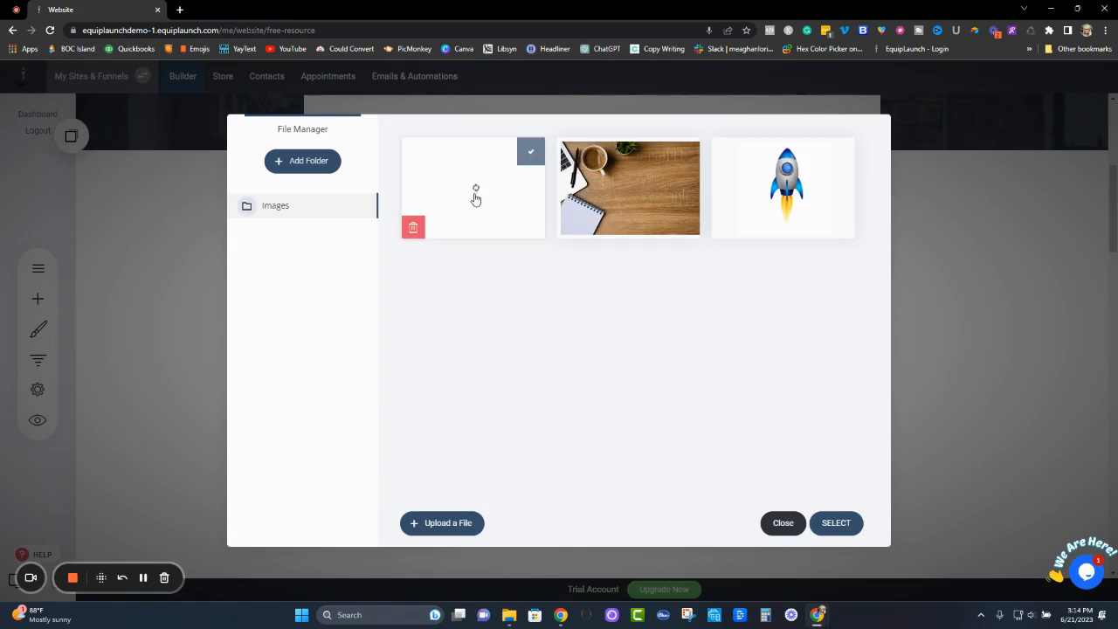
pyautogui.click(840, 529)
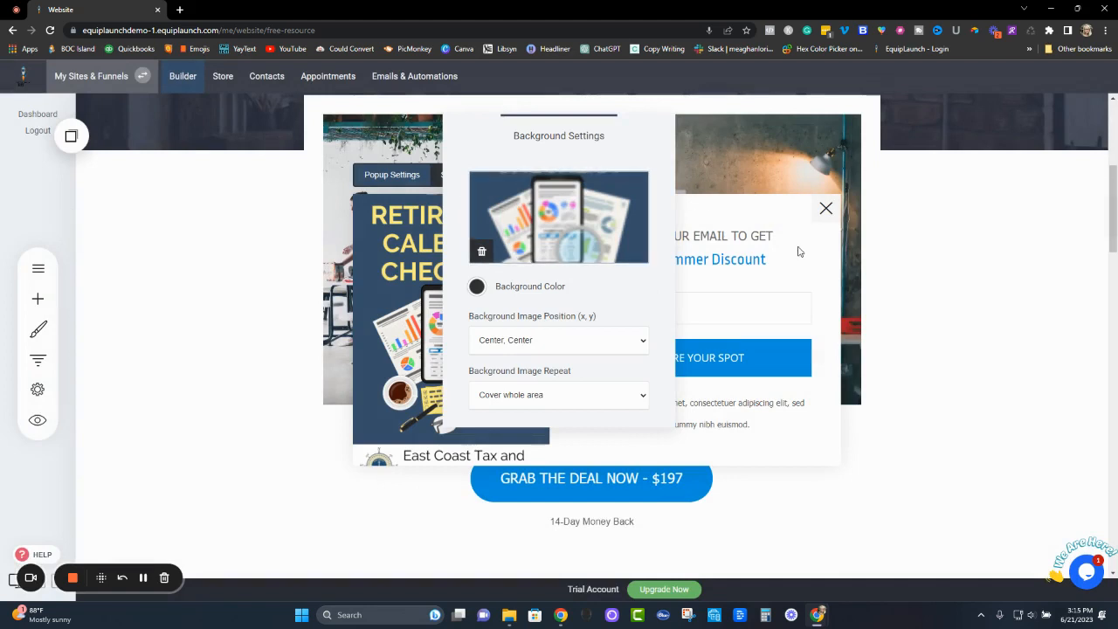
pyautogui.click(928, 451)
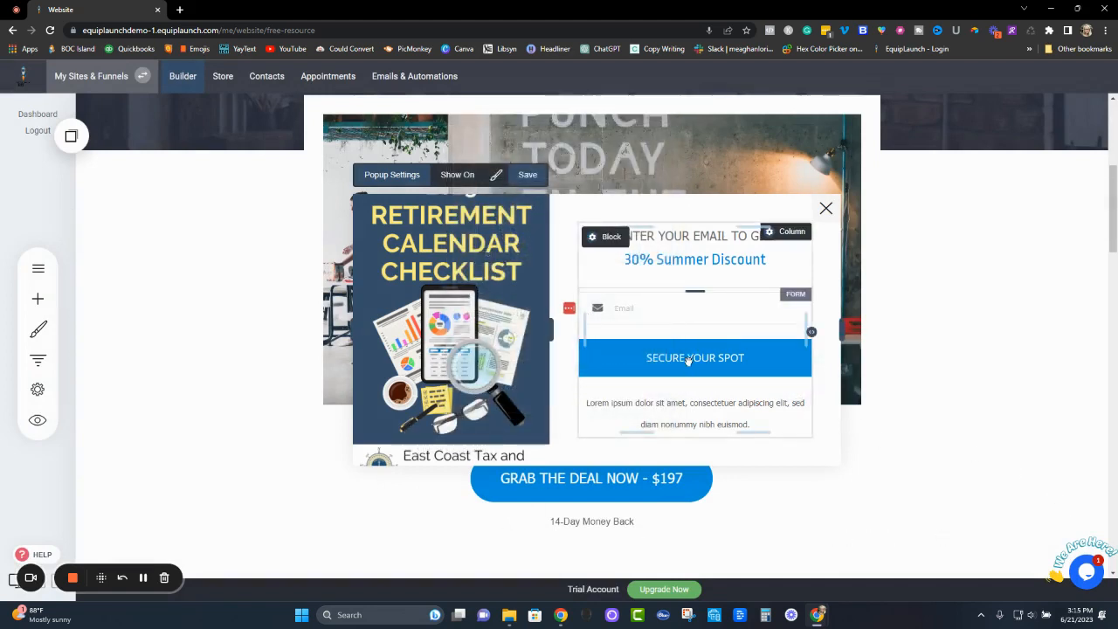
# - Check the background image position choices without changing them, and narrow the popup's image column to fit the checklist cover
pyautogui.click(444, 437)
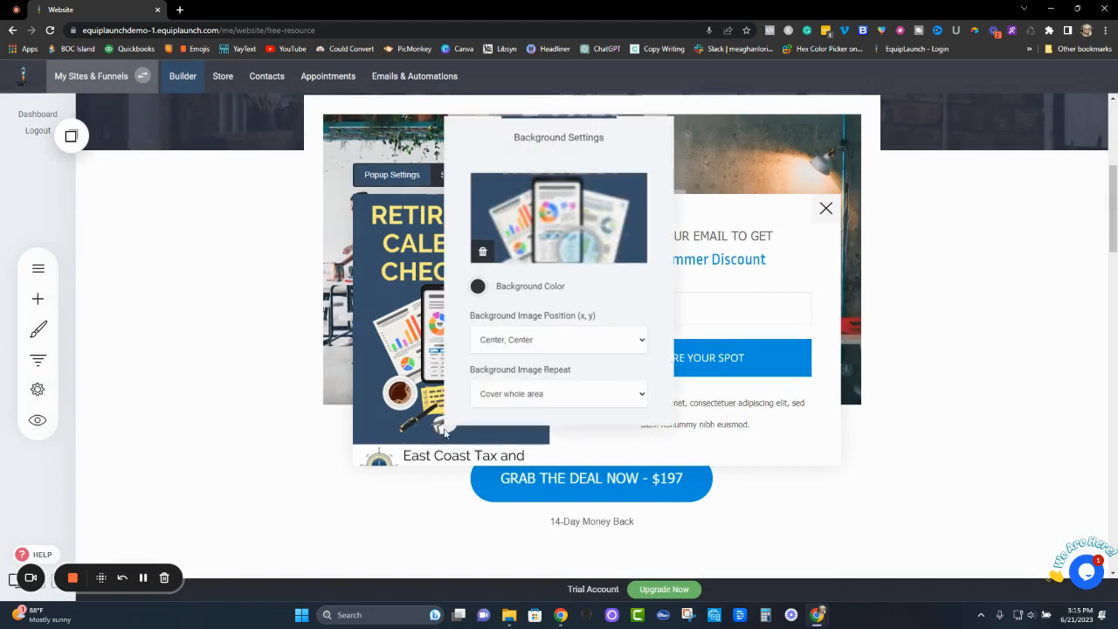
pyautogui.click(550, 351)
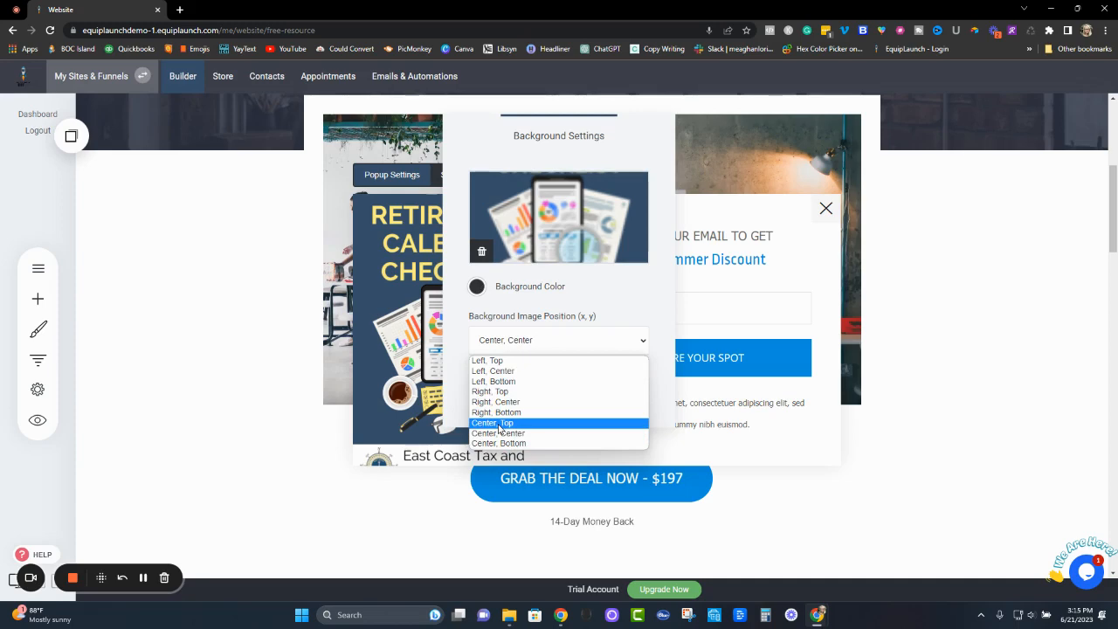
pyautogui.click(409, 365)
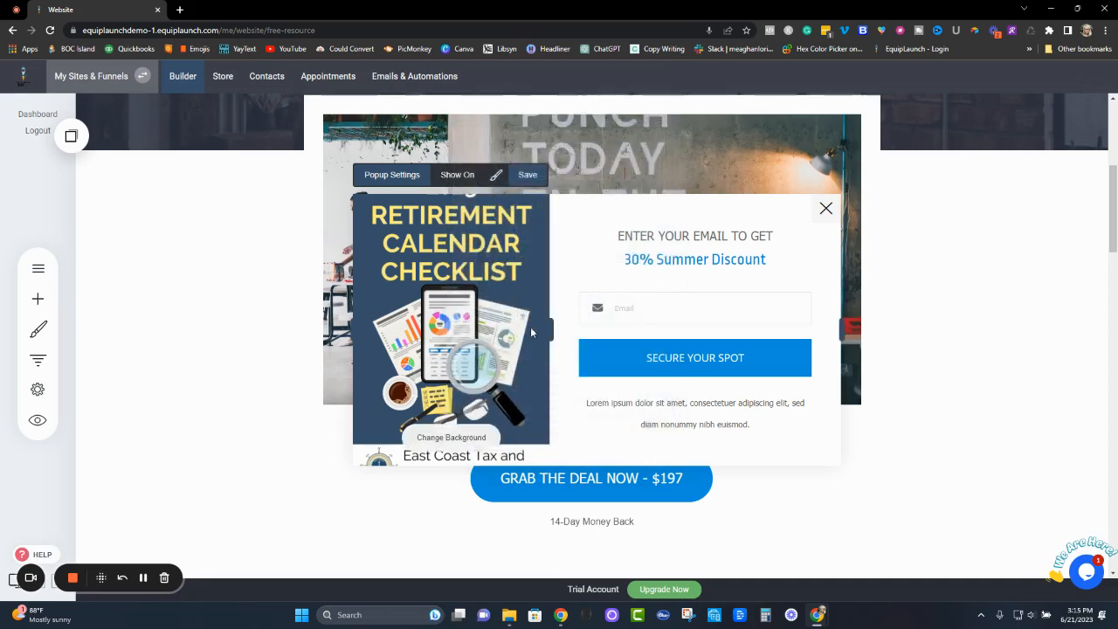
pyautogui.moveTo(551, 330); pyautogui.dragTo(518, 325)
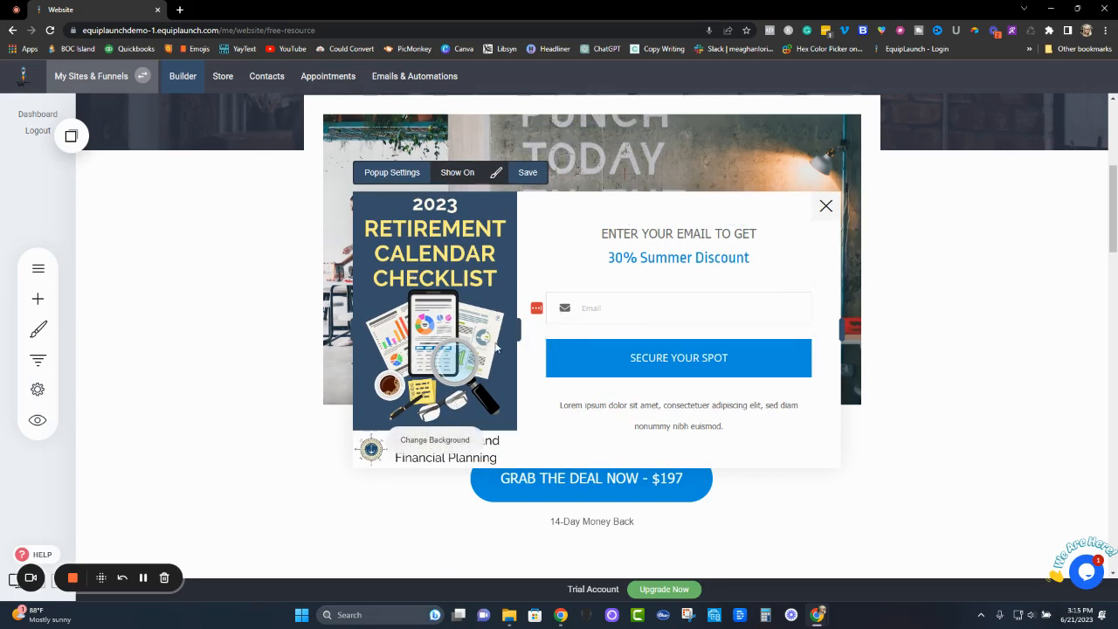
# - Select the popup's heading line and its discount line in turn to look at their text formatting options
pyautogui.click(657, 234)
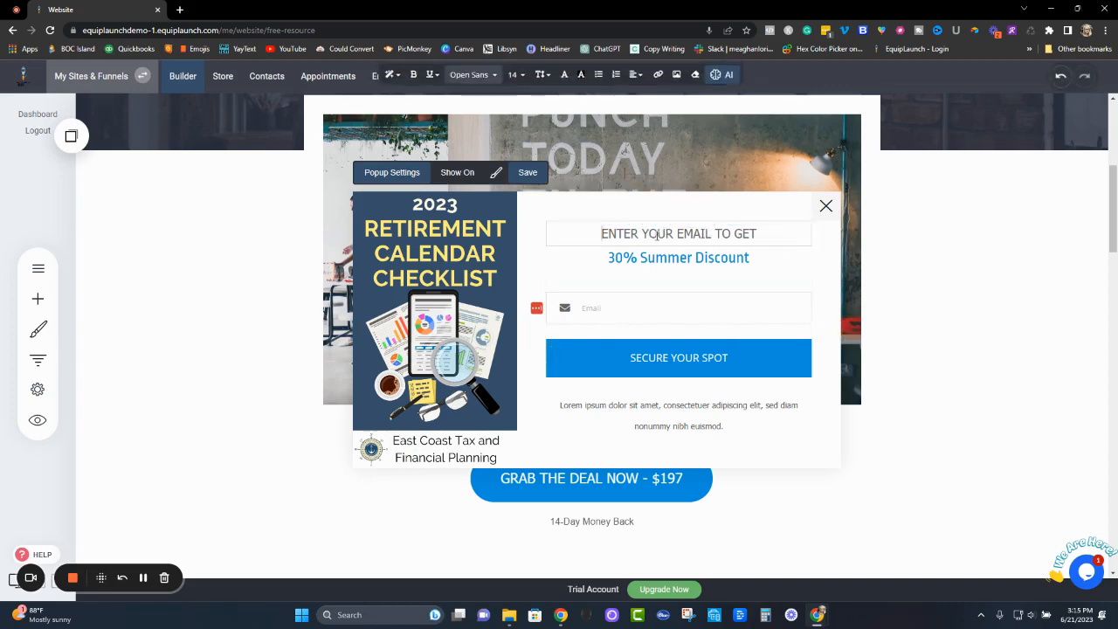
pyautogui.tripleClick(657, 234)
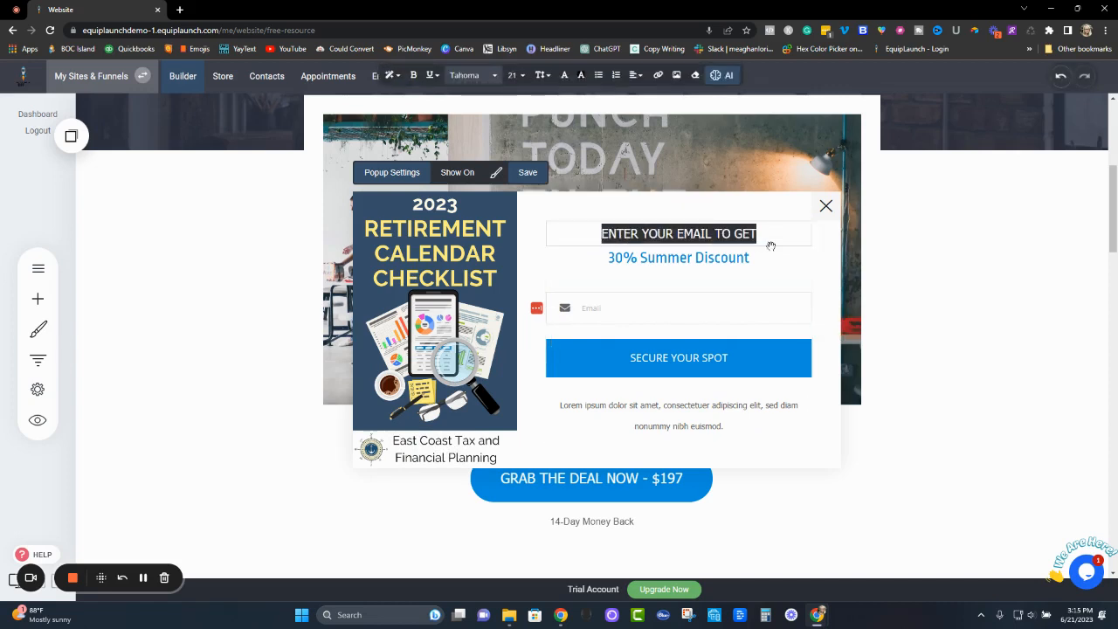
pyautogui.tripleClick(675, 256)
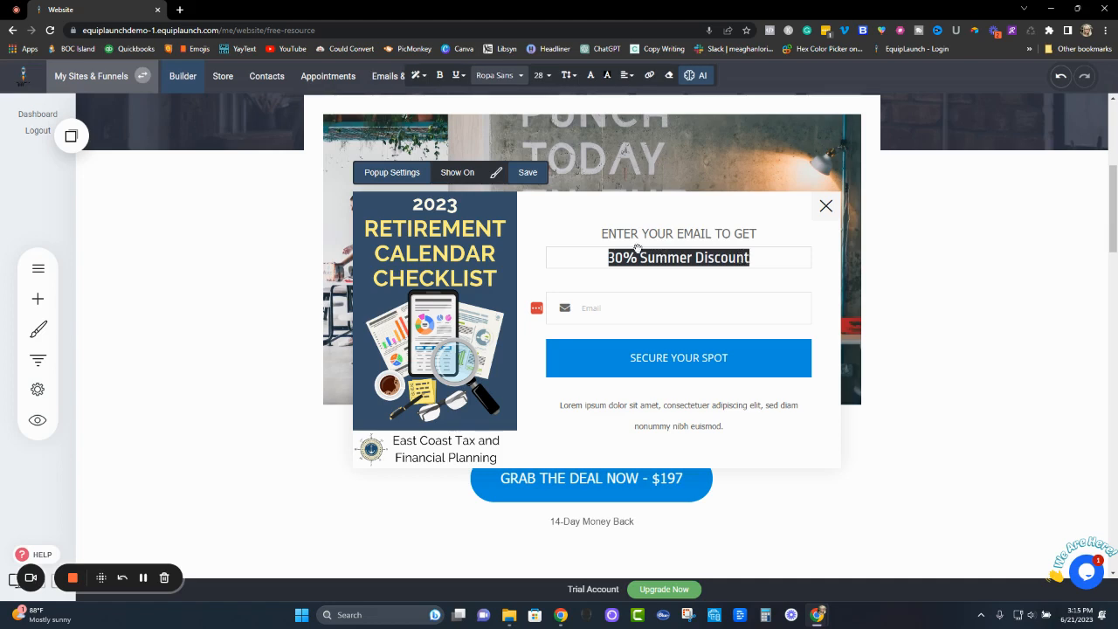
pyautogui.moveTo(414, 258)
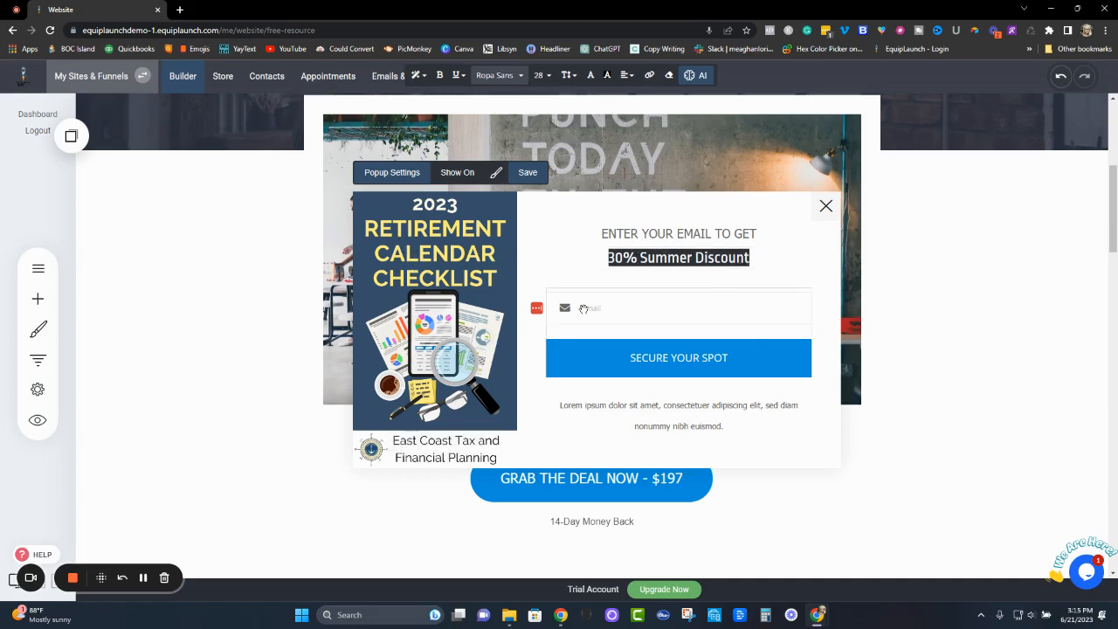
# - Review the opt-in form's fields and its styling options for labels, fields and button, and close the form styling
pyautogui.click(678, 359)
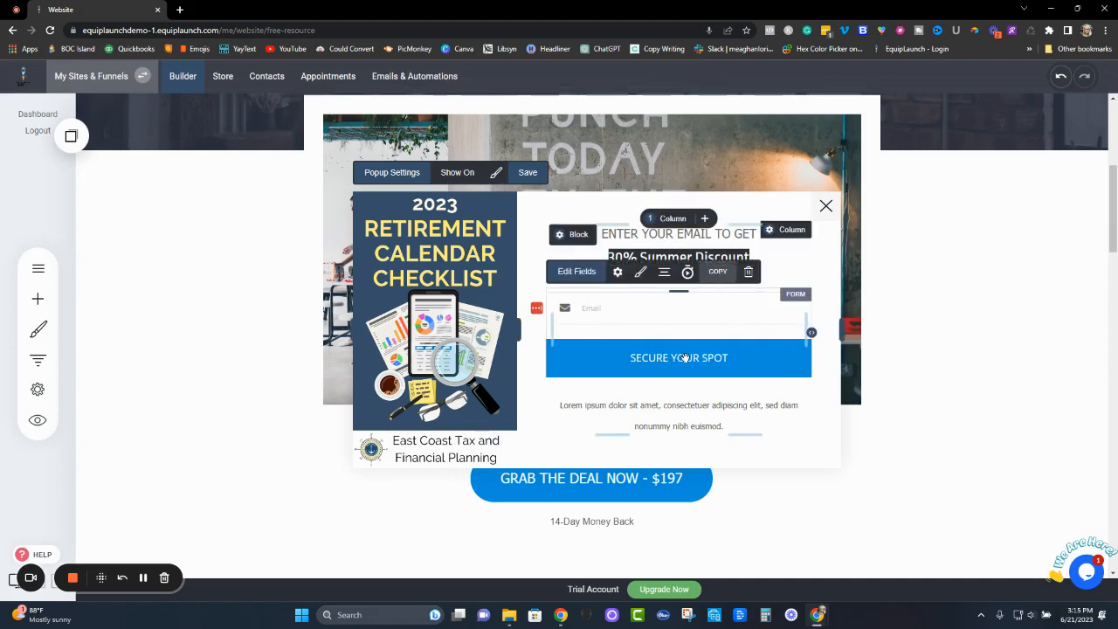
pyautogui.click(579, 272)
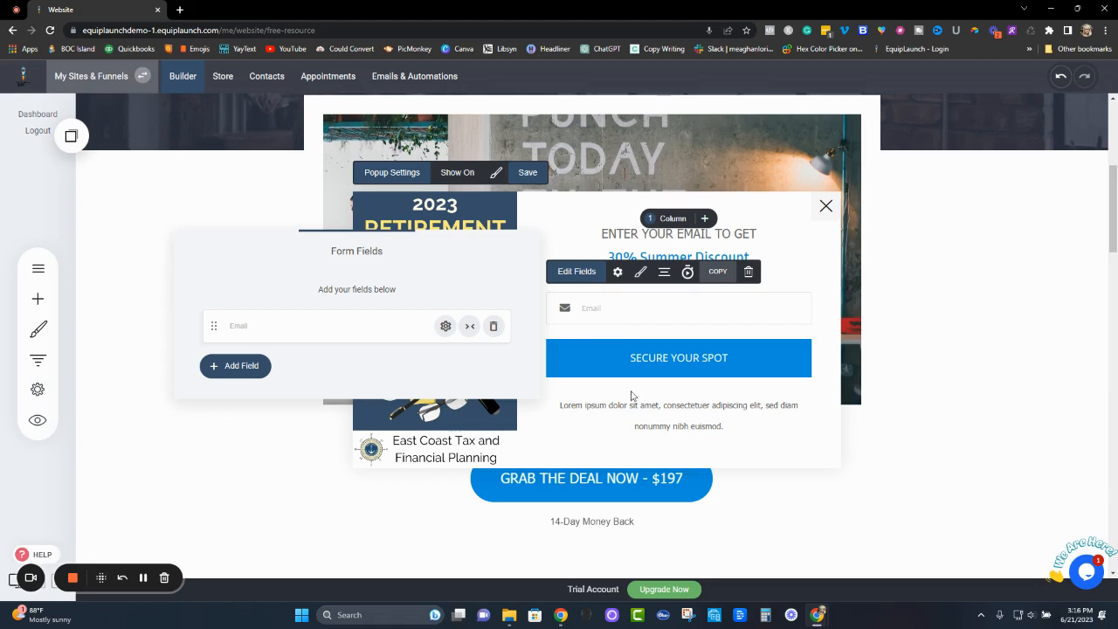
pyautogui.click(647, 276)
pyautogui.click(964, 298)
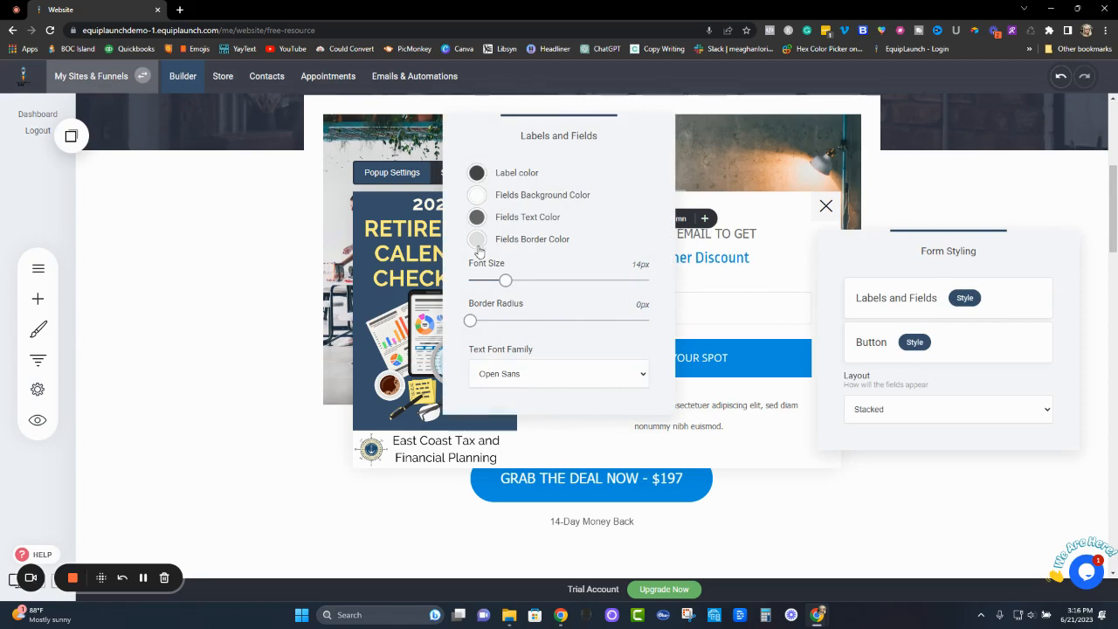
pyautogui.click(913, 345)
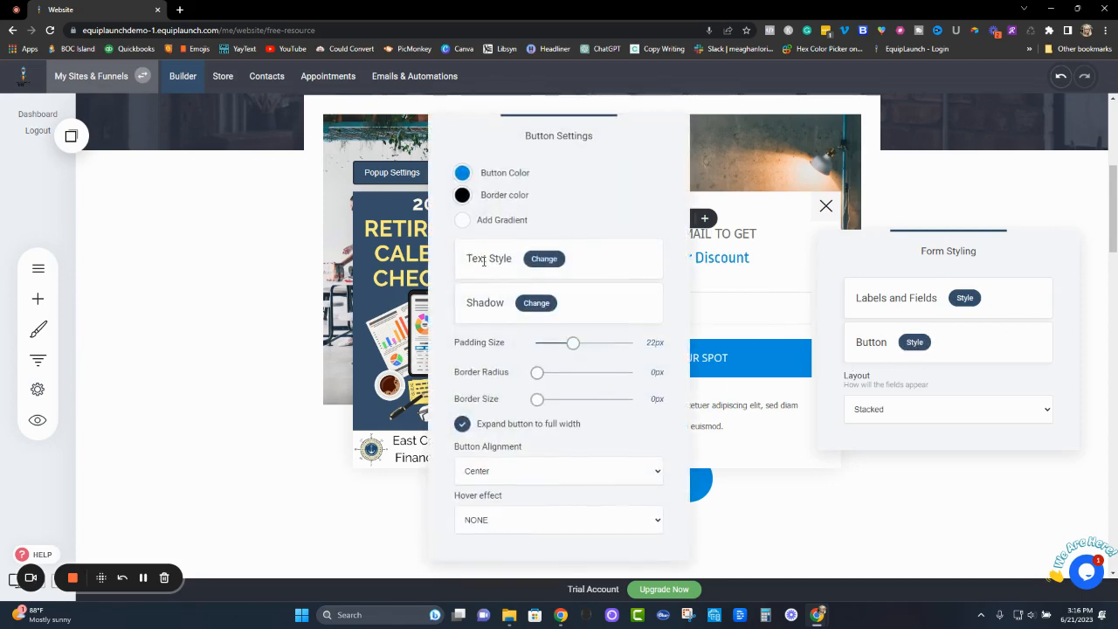
pyautogui.click(887, 378)
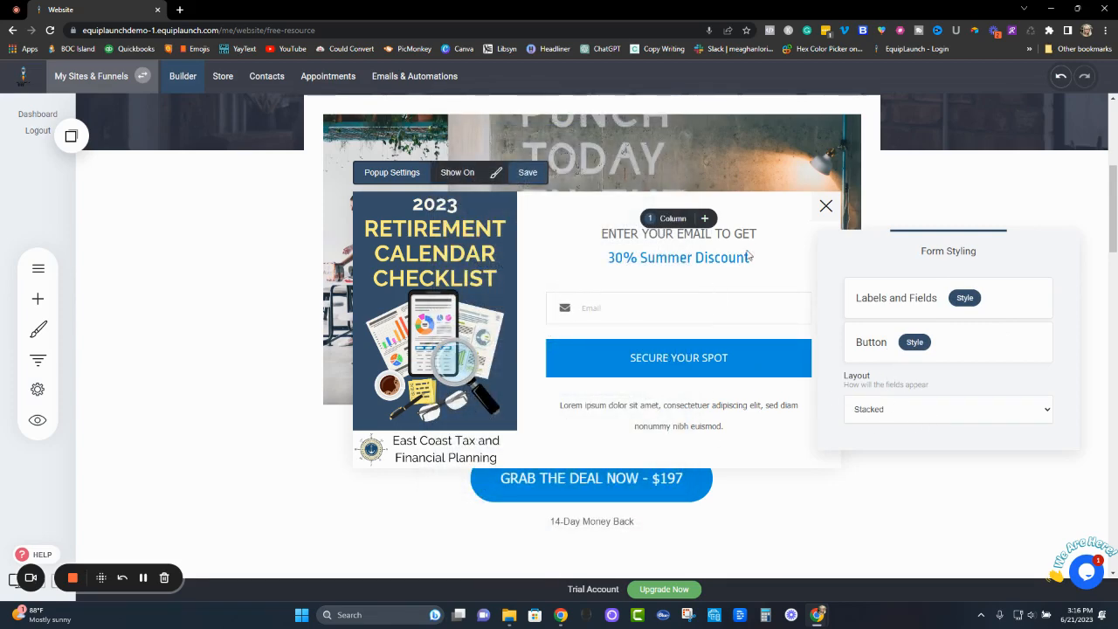
pyautogui.click(769, 277)
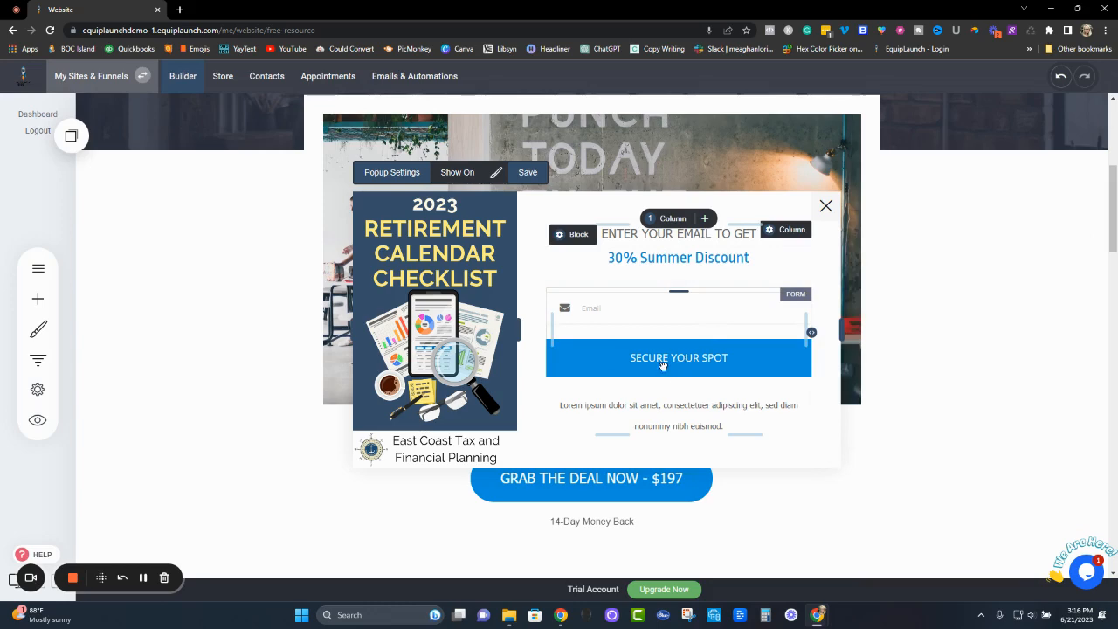
# - Open the opt-in form's settings and change the button text to "Claim Now!"
pyautogui.click(694, 363)
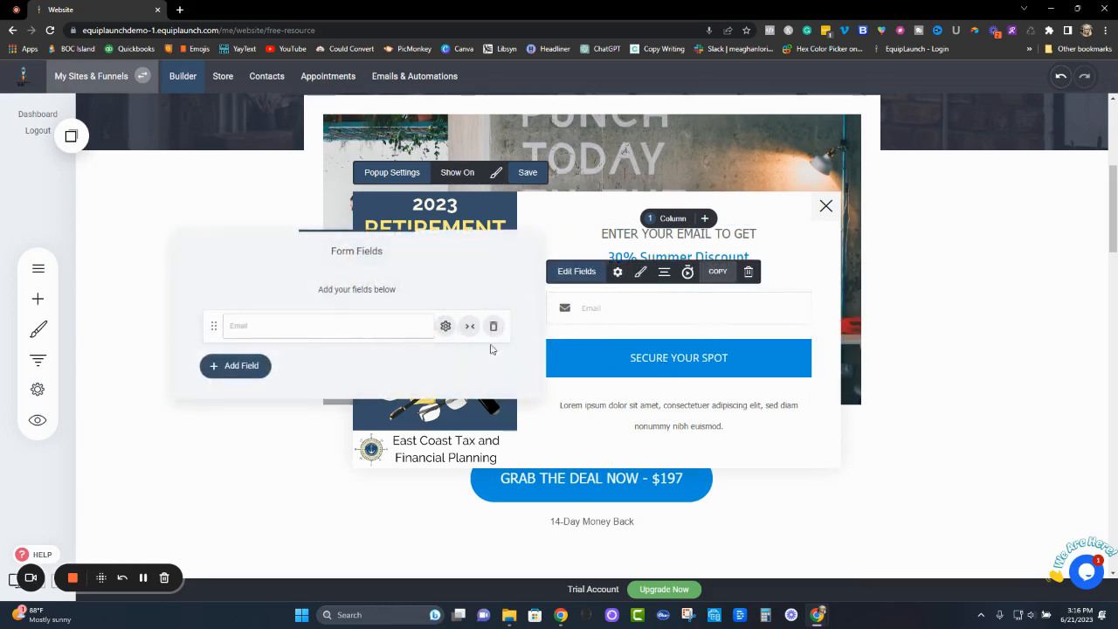
pyautogui.click(696, 370)
pyautogui.click(678, 362)
pyautogui.click(618, 272)
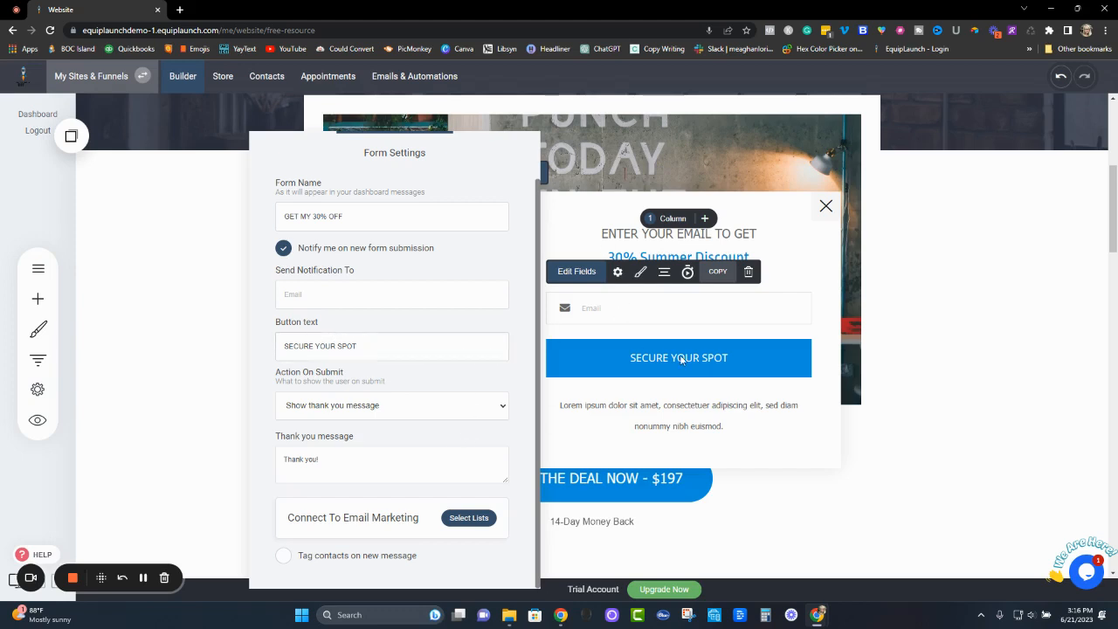
pyautogui.moveTo(385, 345); pyautogui.dragTo(240, 345)
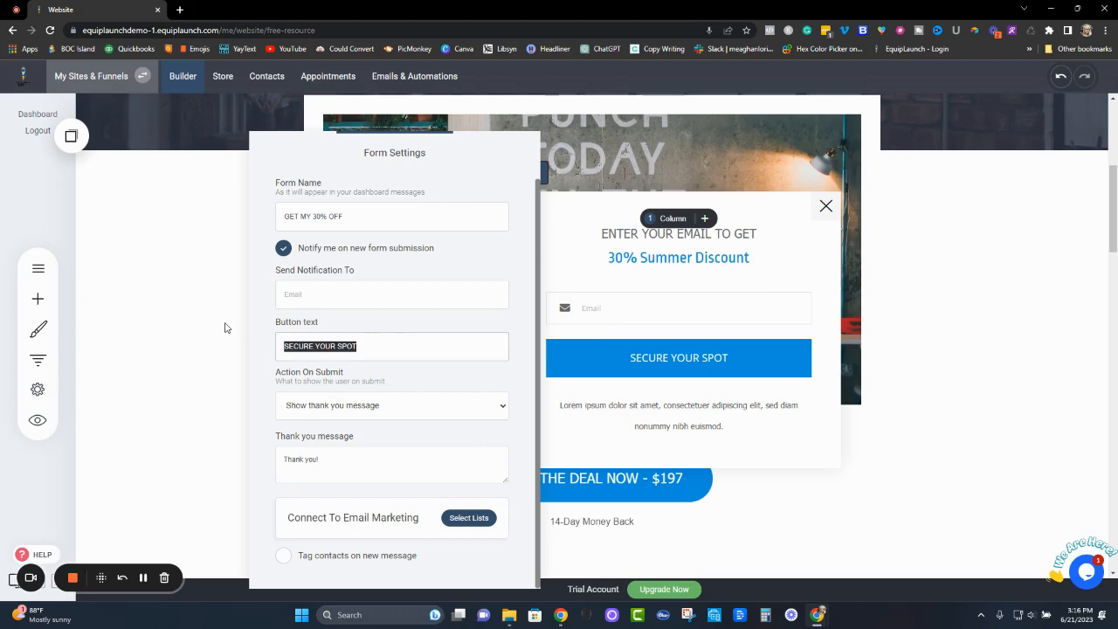
pyautogui.write('C')
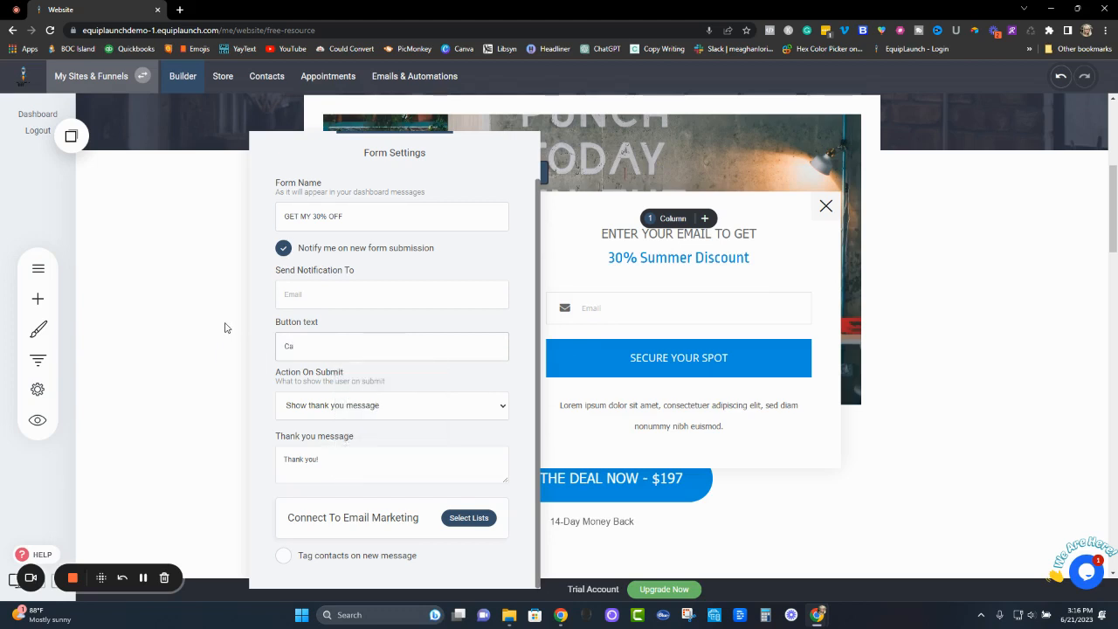
pyautogui.write('laim Now!')
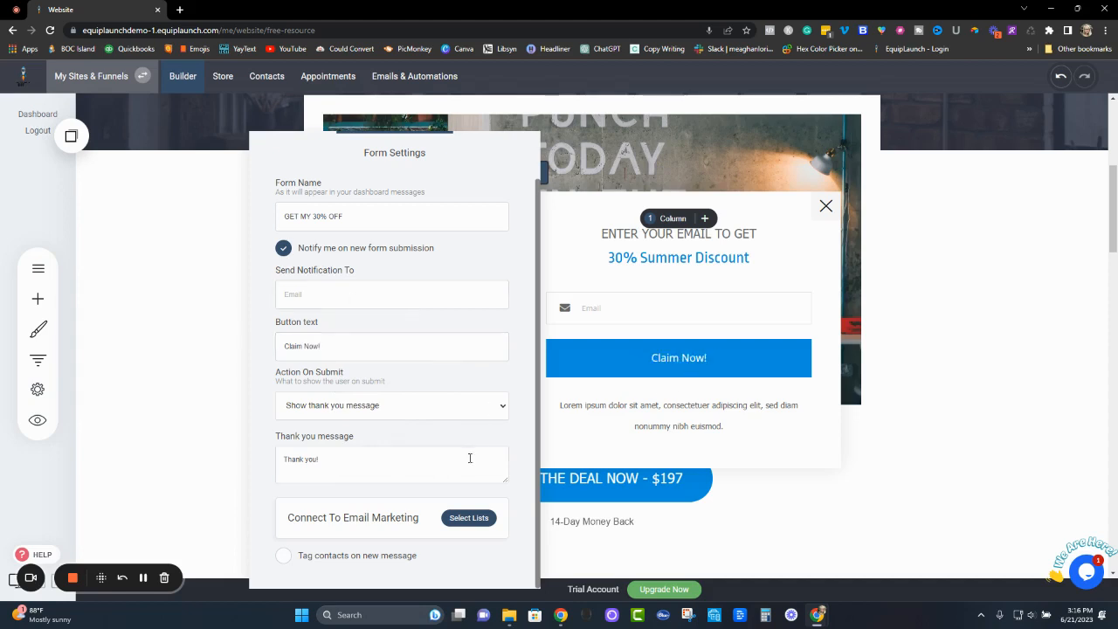
# - Keep "Show thank you message" as the form's action on submit and close the form settings
pyautogui.click(481, 413)
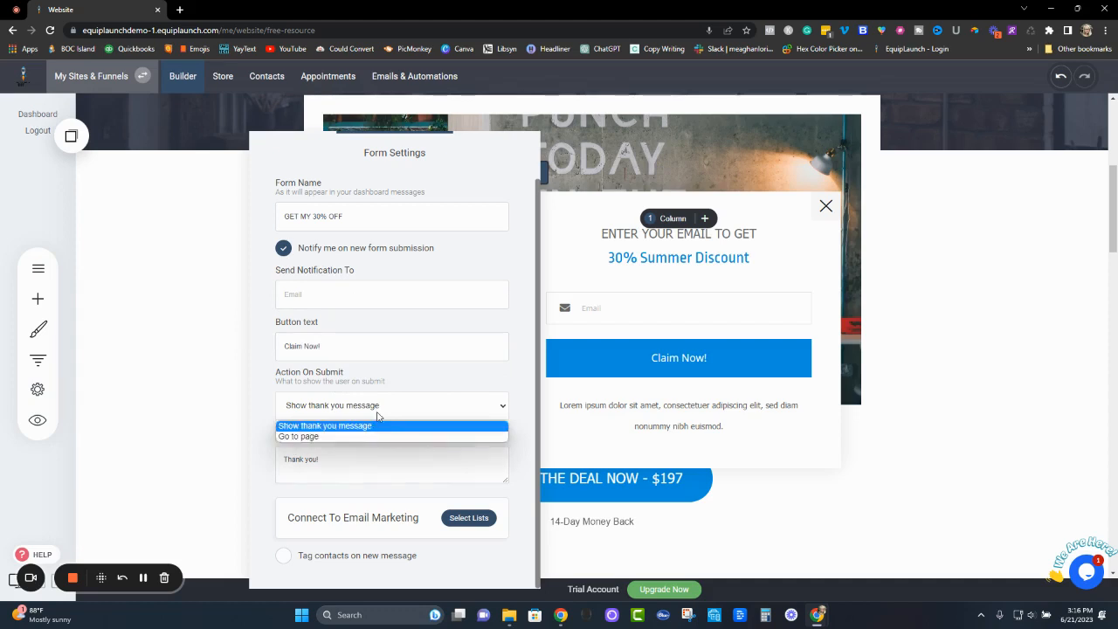
pyautogui.click(379, 426)
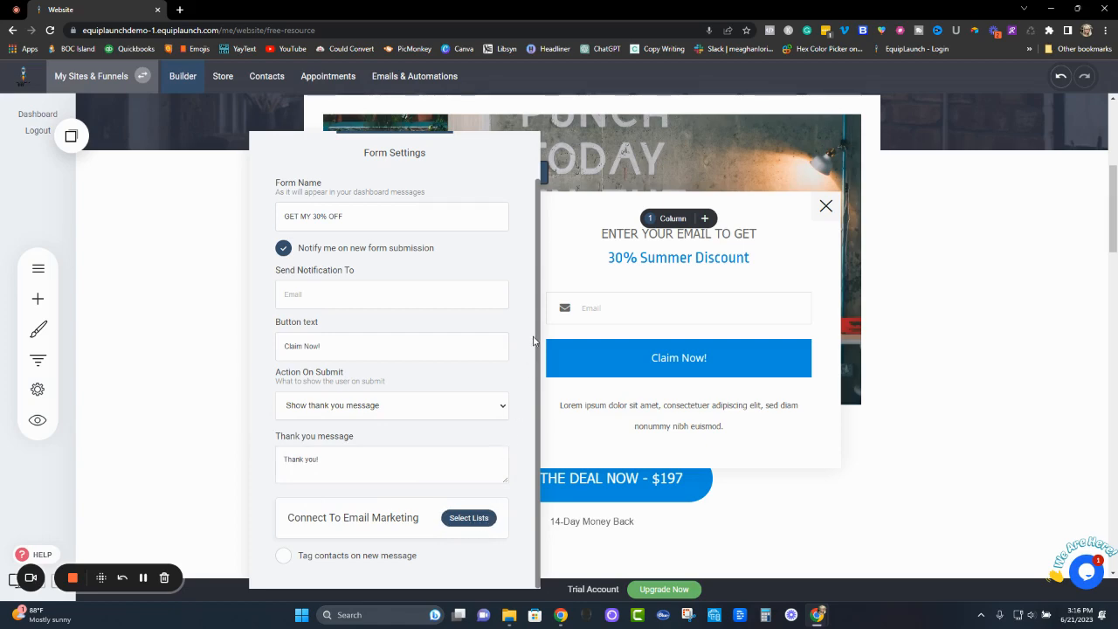
pyautogui.click(566, 253)
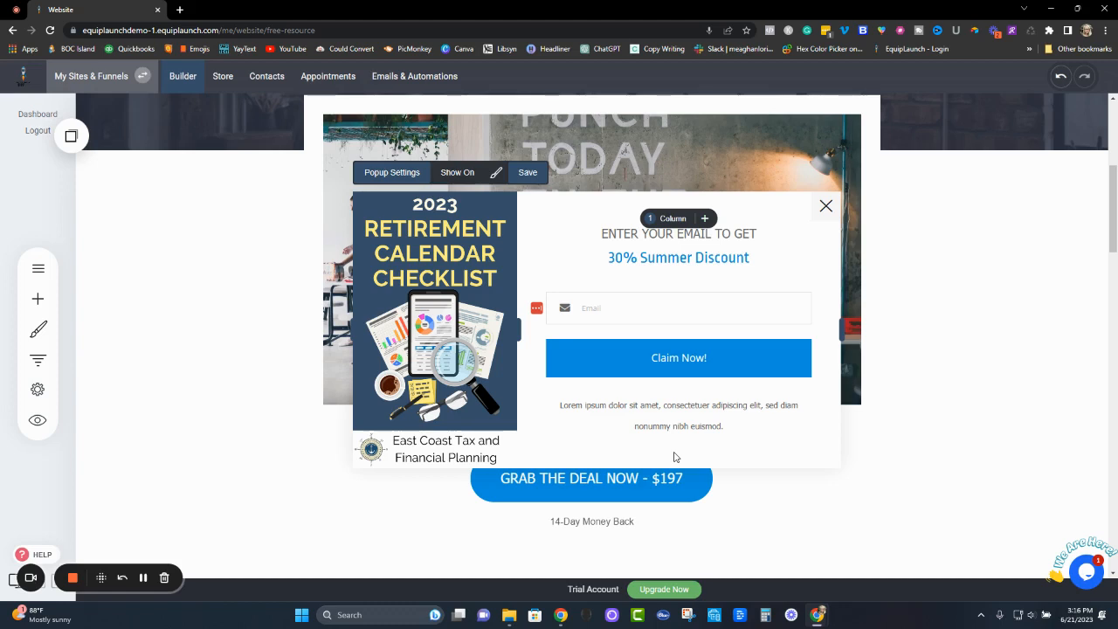
# - Look over the site's list of popups and the widgets that can be added, leaving the popup as it is
pyautogui.click(38, 268)
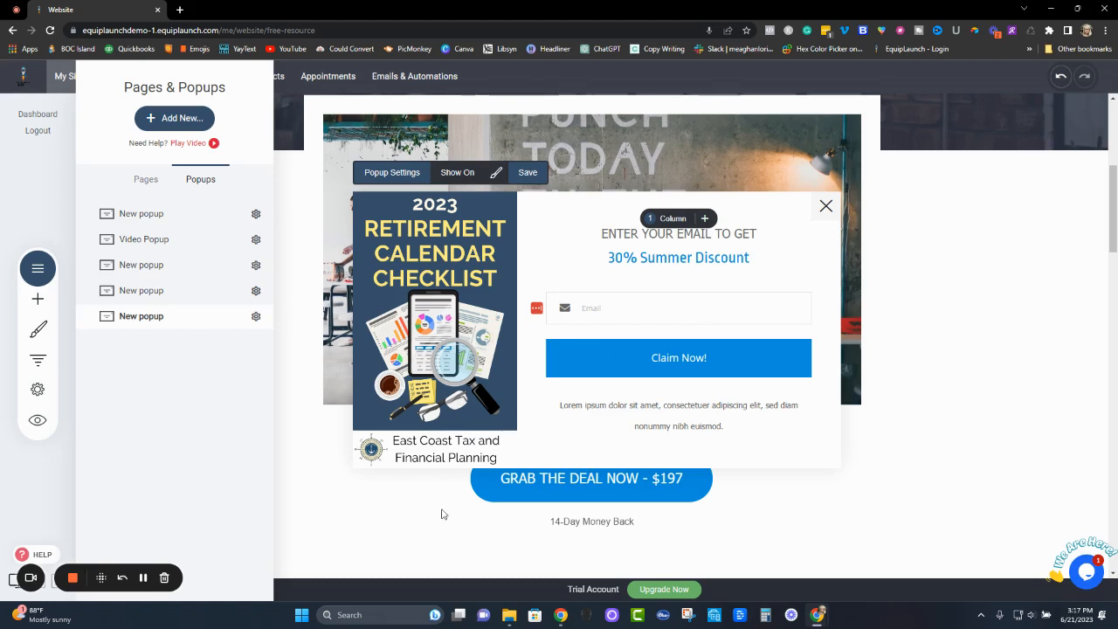
pyautogui.click(795, 462)
pyautogui.click(37, 298)
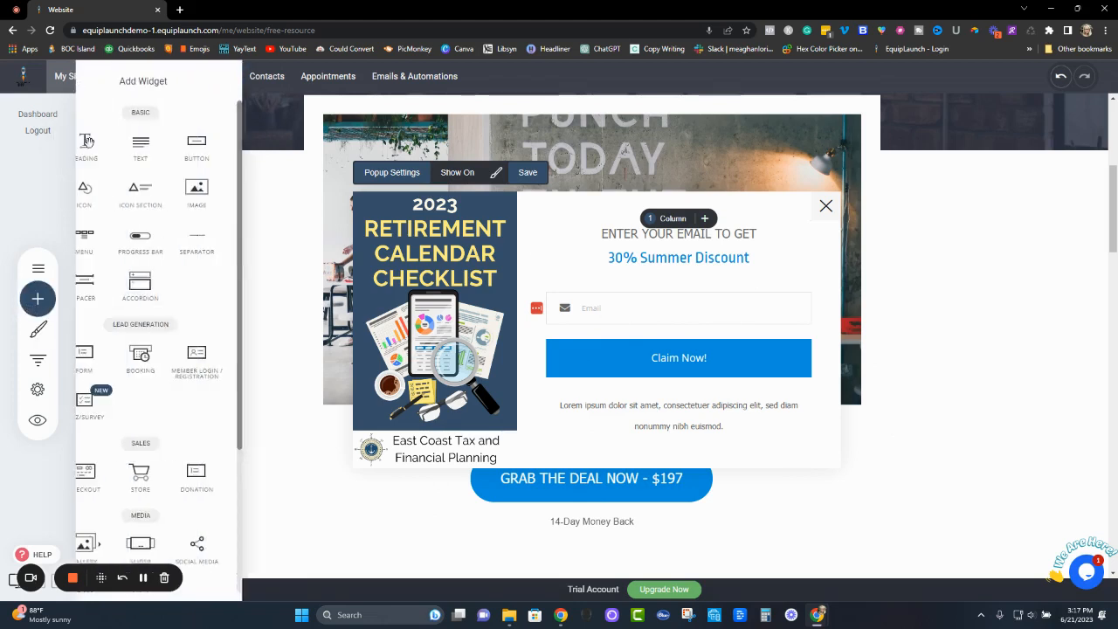
pyautogui.click(337, 210)
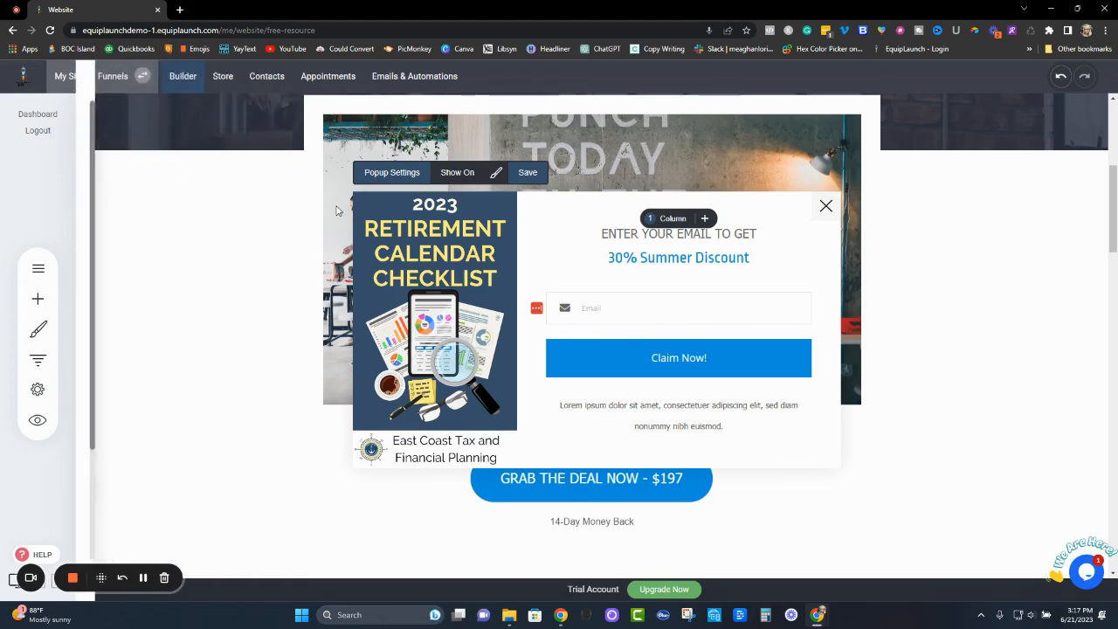
# - Save the opt-in popup and close it to return to the page
pyautogui.click(530, 173)
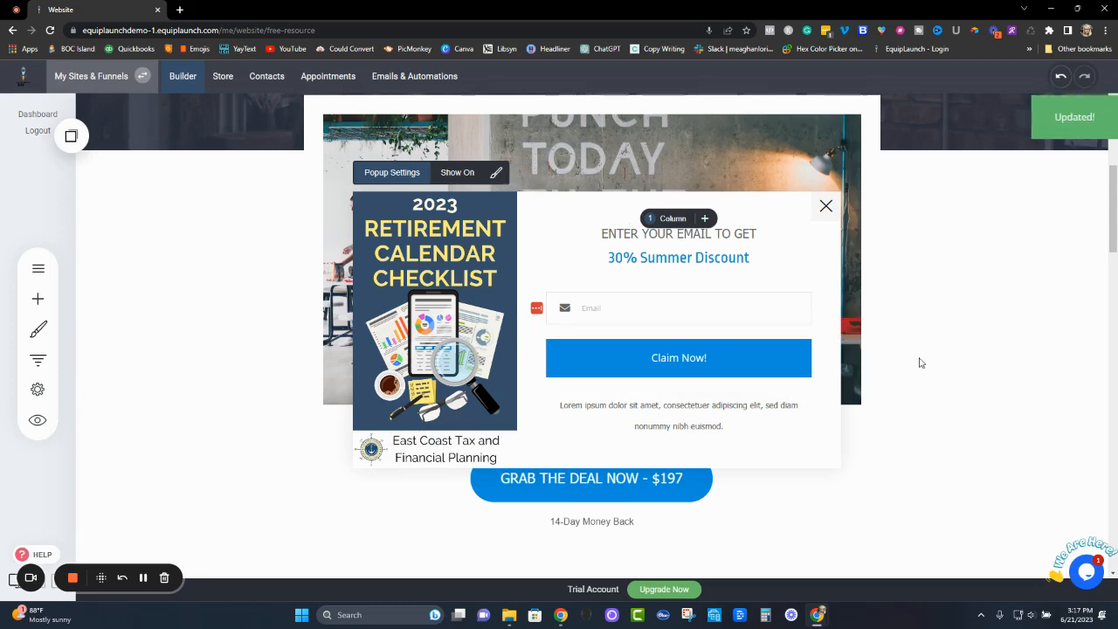
pyautogui.click(825, 207)
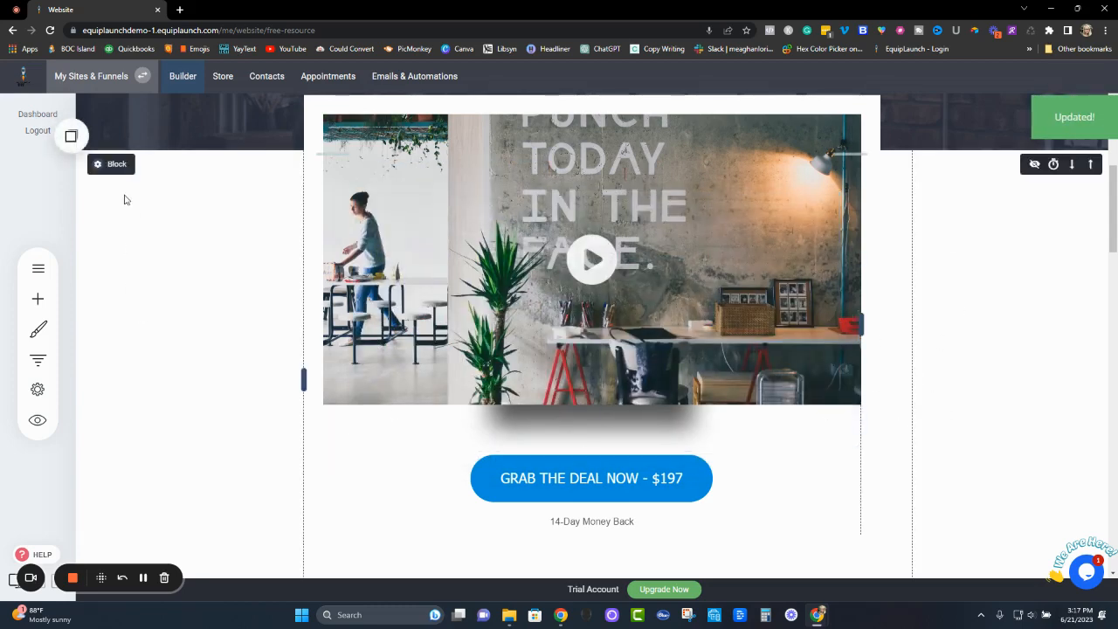
# - Reopen the Free Offer popup from the site's list of popups to review the saved design, and close it again
pyautogui.click(39, 269)
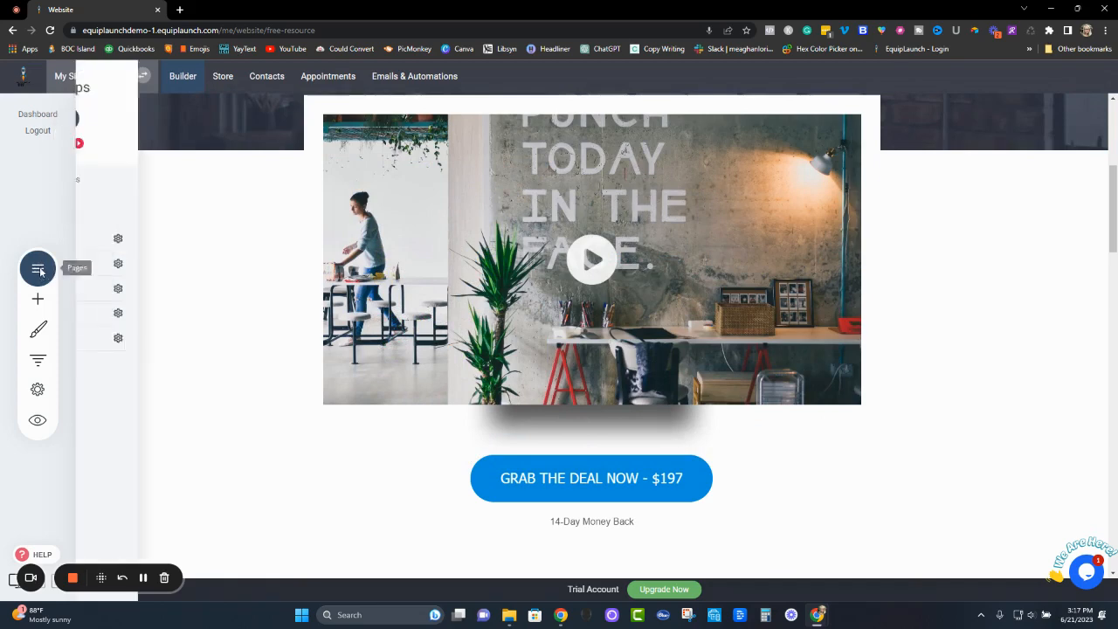
pyautogui.click(194, 182)
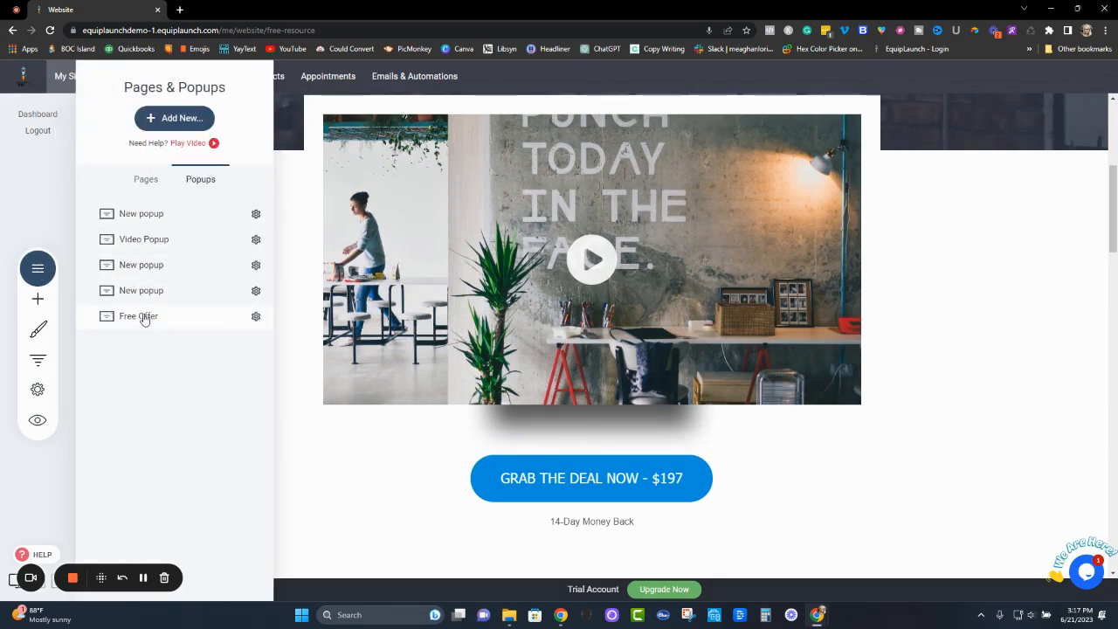
pyautogui.click(142, 317)
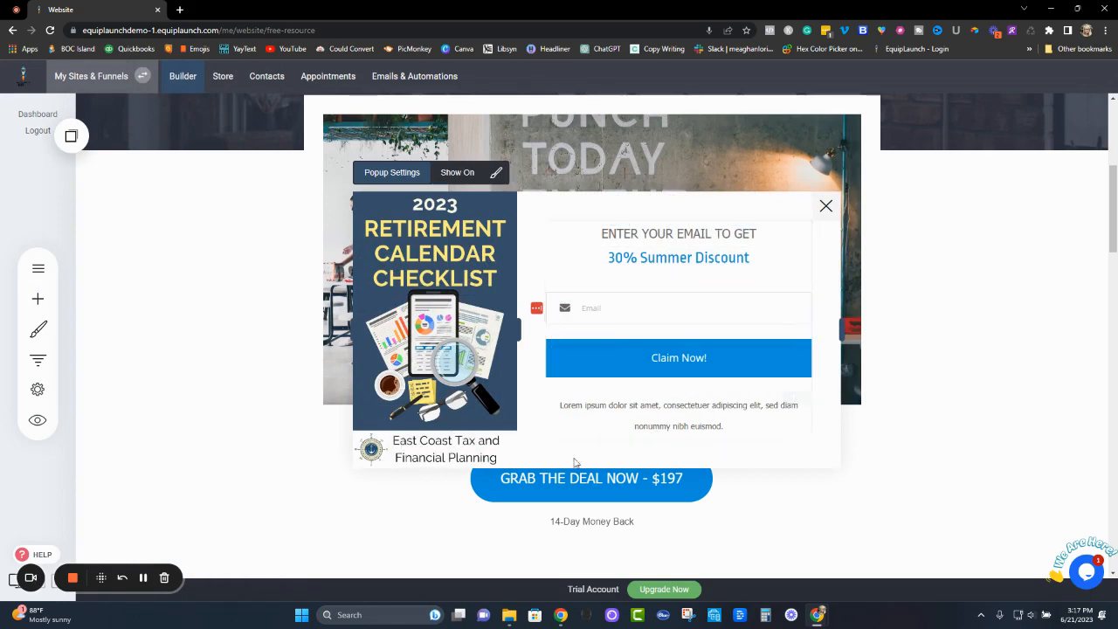
pyautogui.click(826, 208)
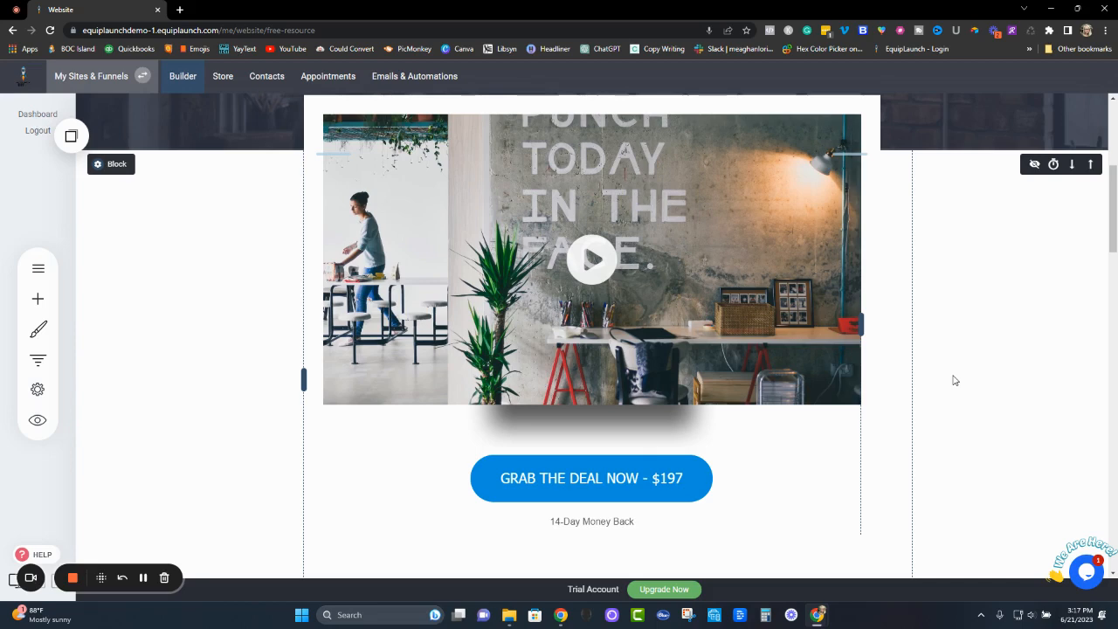
# - Check which management options the Free Offer entry offers in the site's popup list, and return to the page without choosing one
pyautogui.scroll(5, 953, 379)
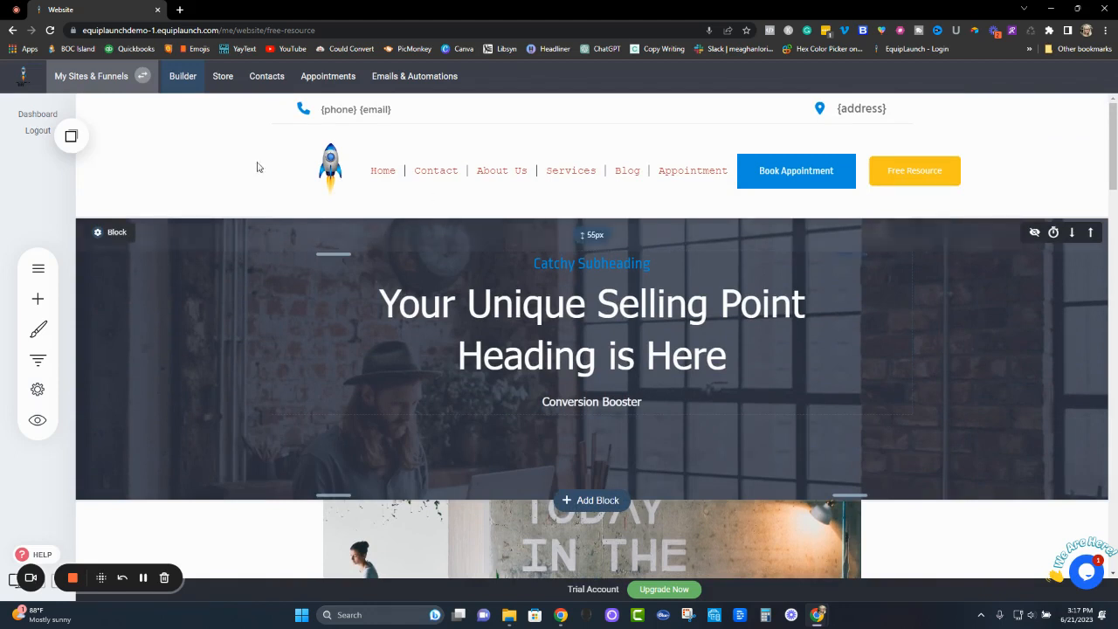
pyautogui.click(39, 271)
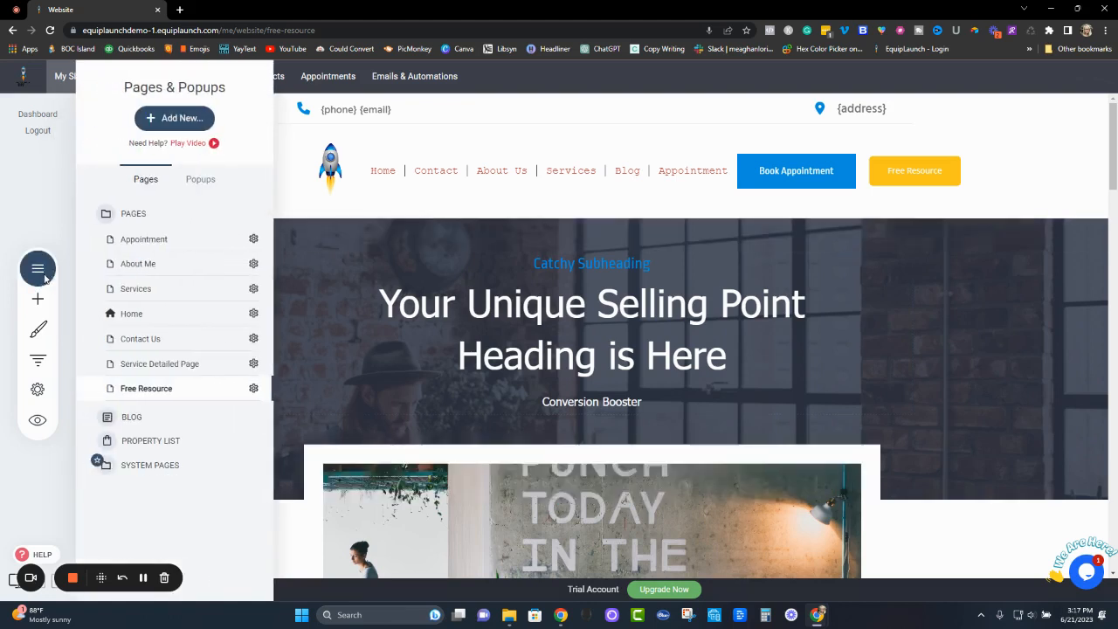
pyautogui.click(200, 180)
pyautogui.click(254, 316)
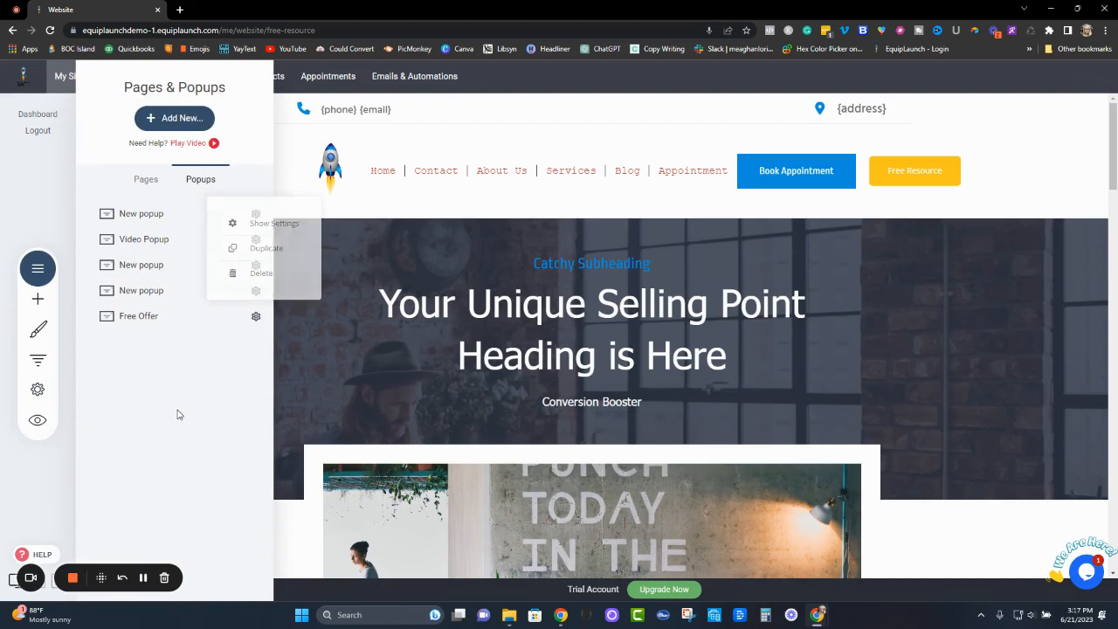
pyautogui.click(612, 370)
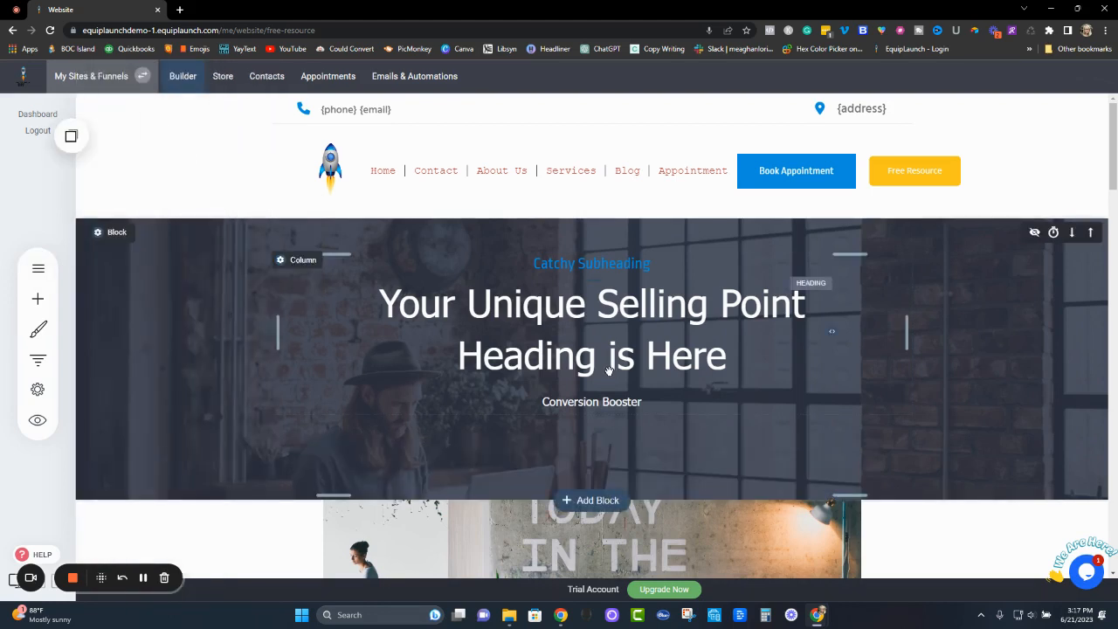